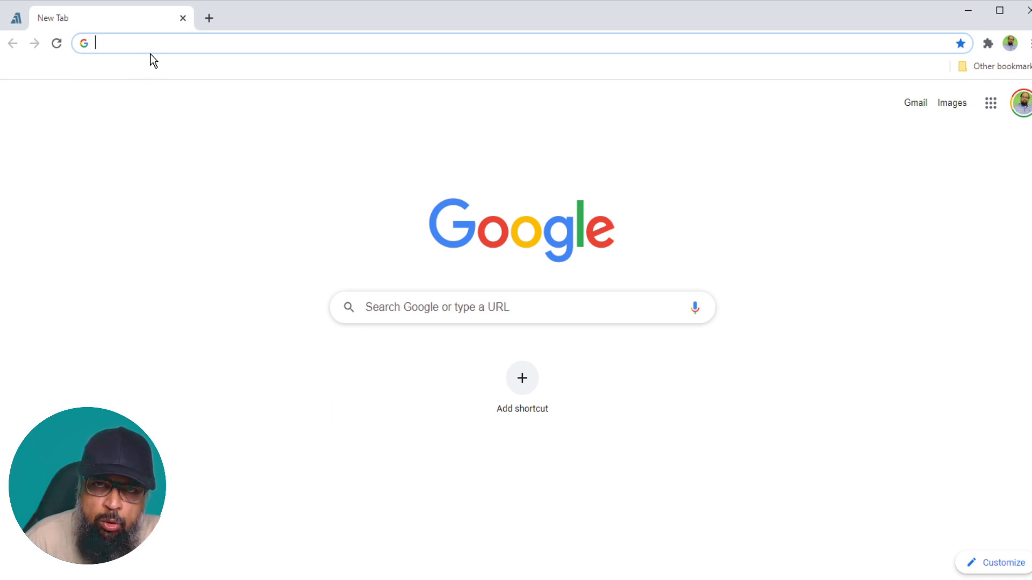
- Open the browser's search engine management and review the Google Drive entry's name, keyword and query URL without changing them
{"action": "right_click", "coordinate": [116, 40]}
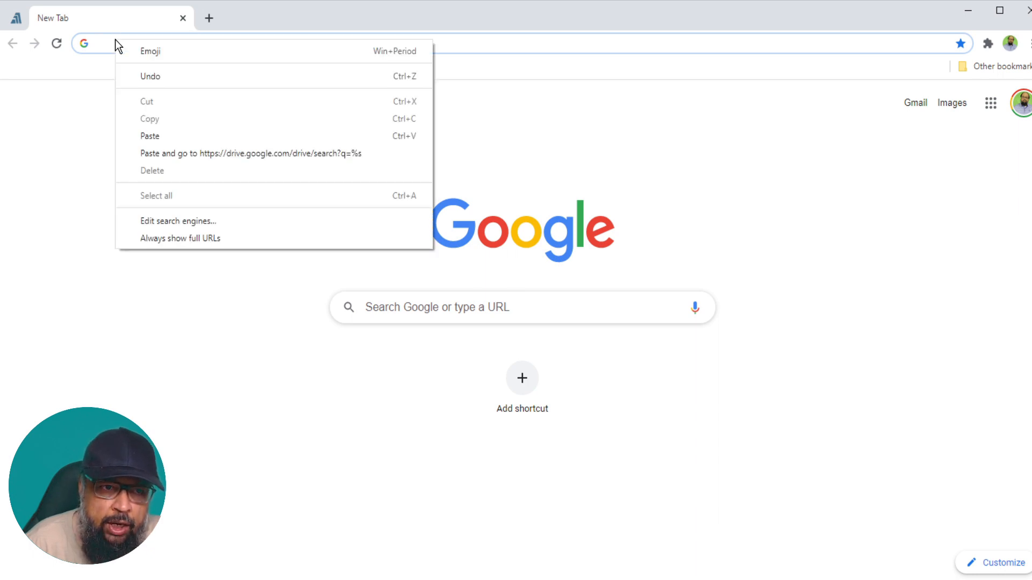
{"action": "left_click", "coordinate": [173, 221]}
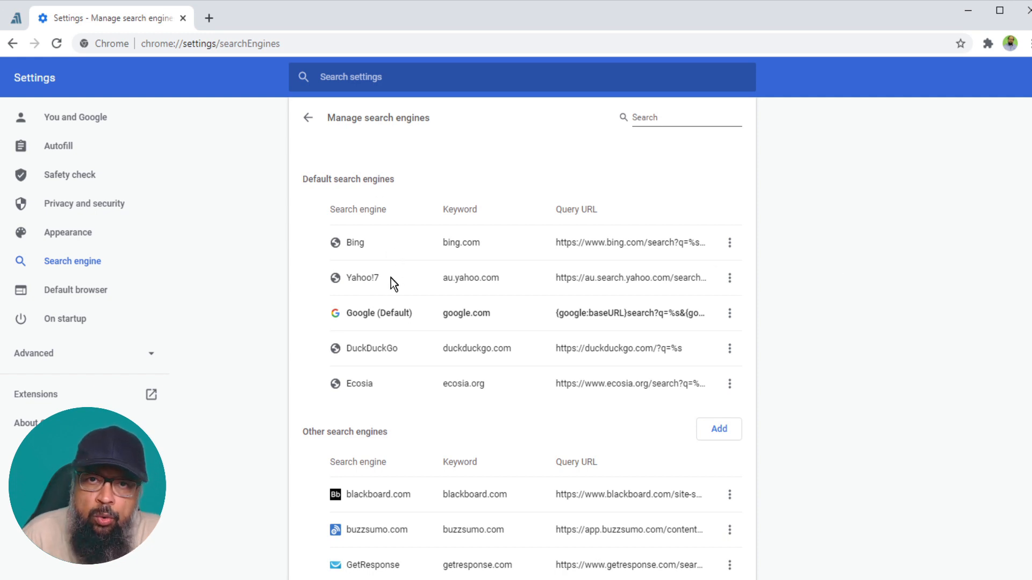
{"action": "scroll", "coordinate": [478, 270], "scroll_direction": "down", "scroll_amount": 3}
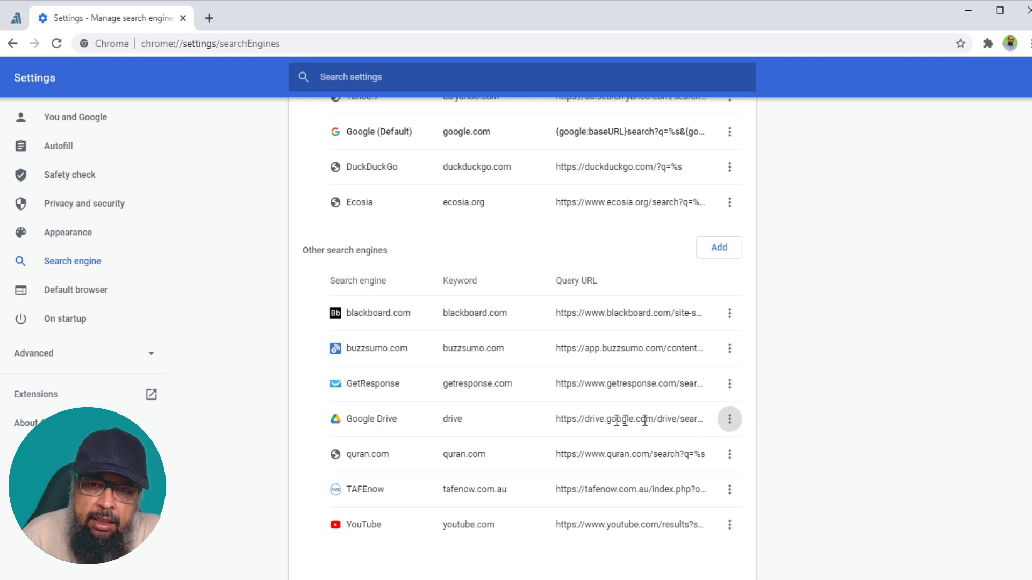
{"action": "left_click", "coordinate": [730, 421]}
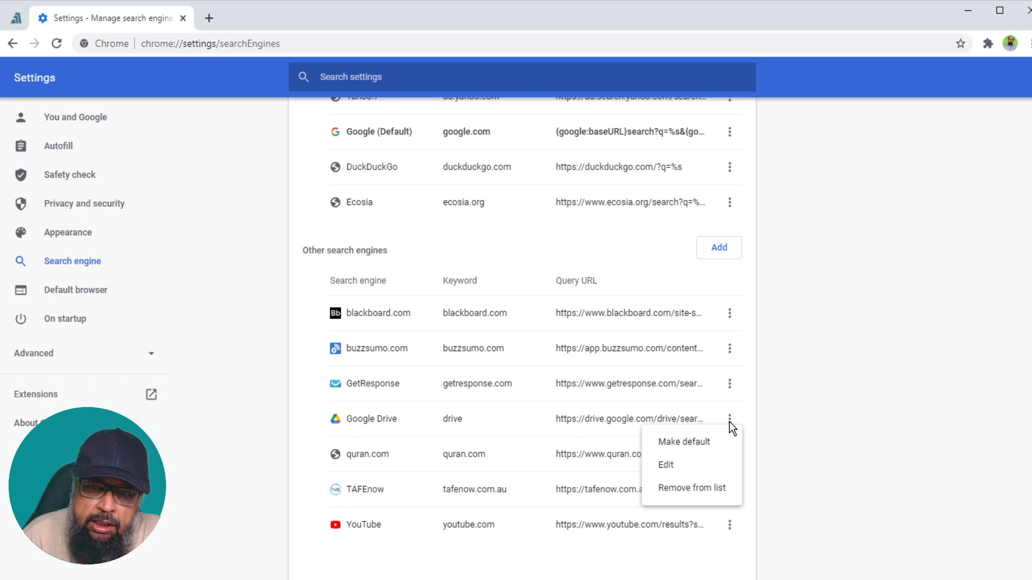
{"action": "left_click", "coordinate": [667, 466]}
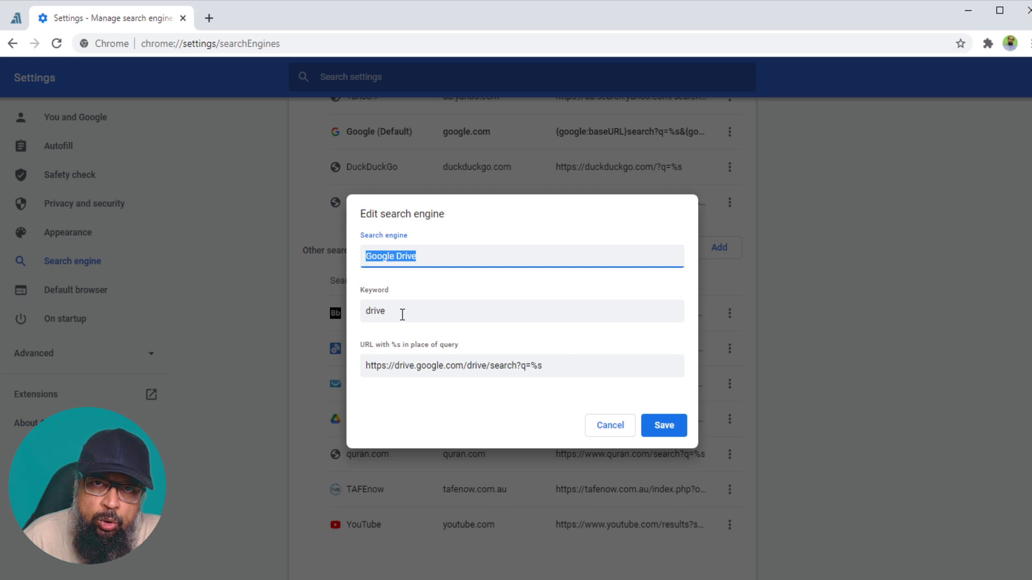
{"action": "key", "text": "Escape"}
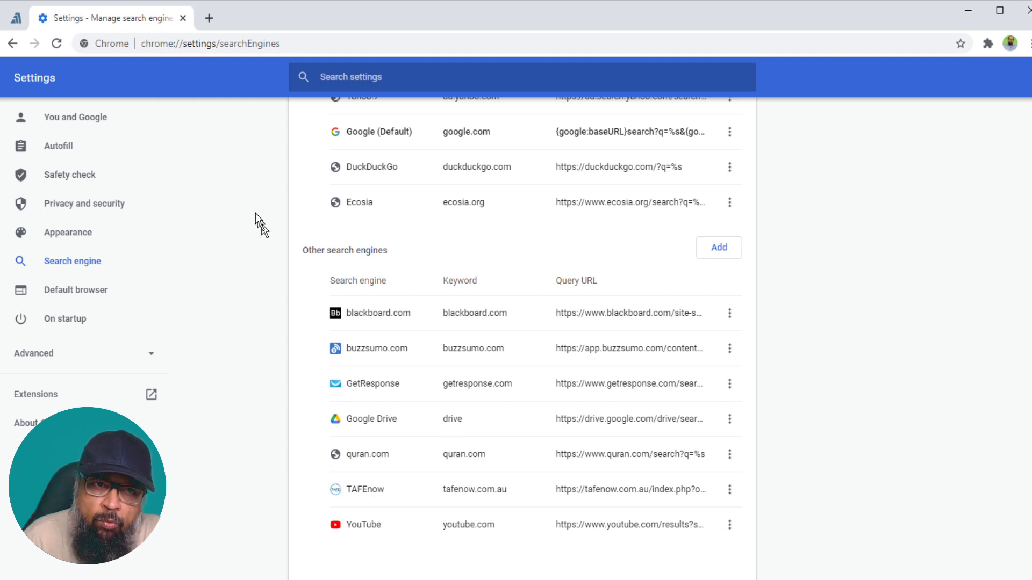
- In a new tab, use the "drive" search keyword to search Google Drive for "pie chart"
{"action": "left_click", "coordinate": [208, 18]}
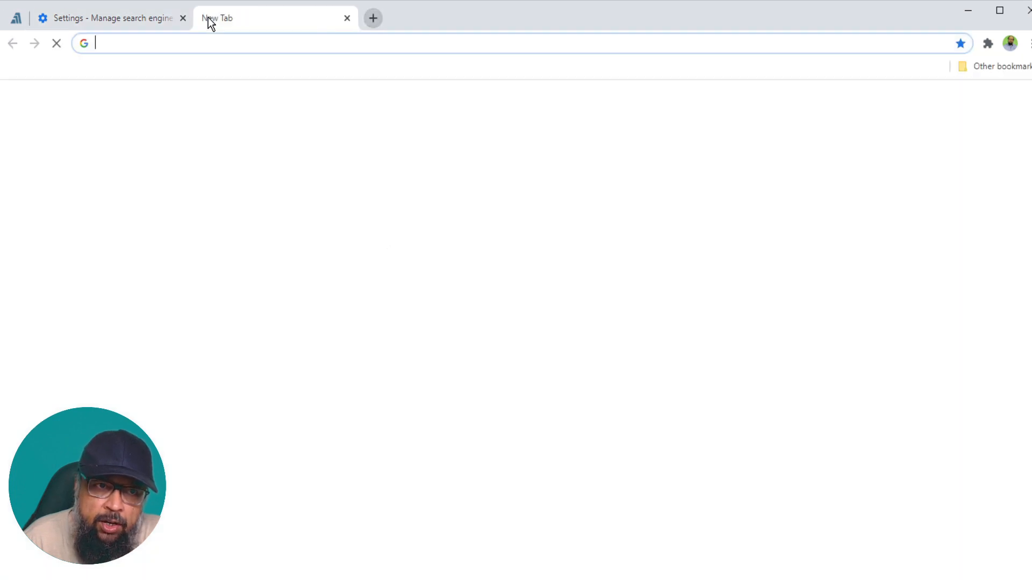
{"action": "key", "text": "ctrl+shift+Tab"}
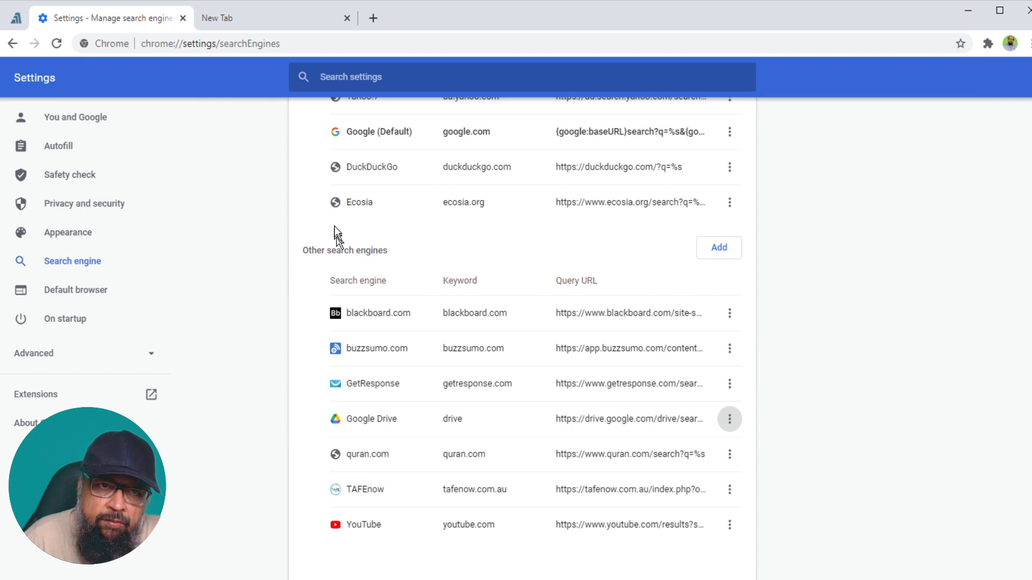
{"action": "key", "text": "ctrl+Tab"}
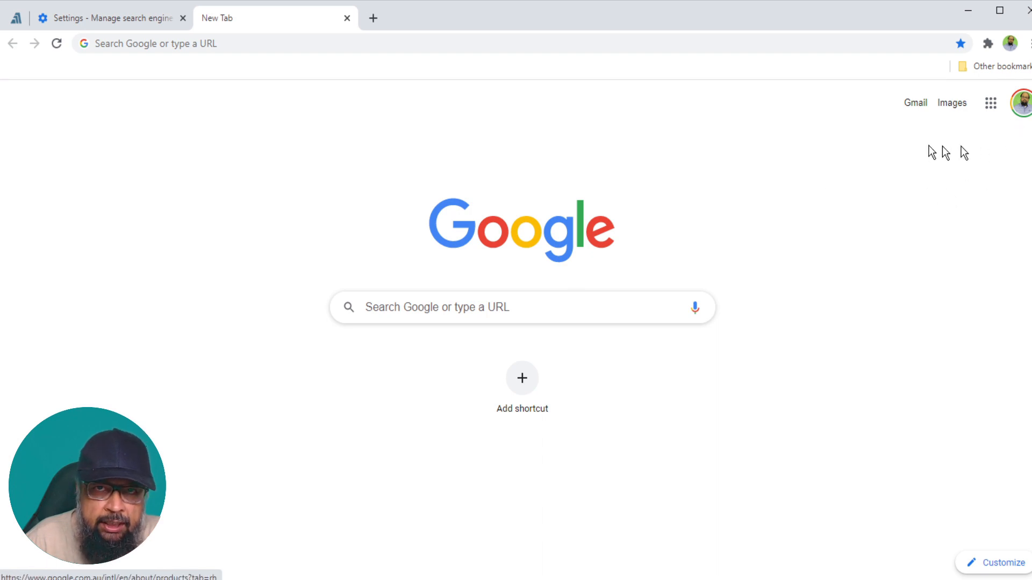
{"action": "left_click", "coordinate": [237, 41]}
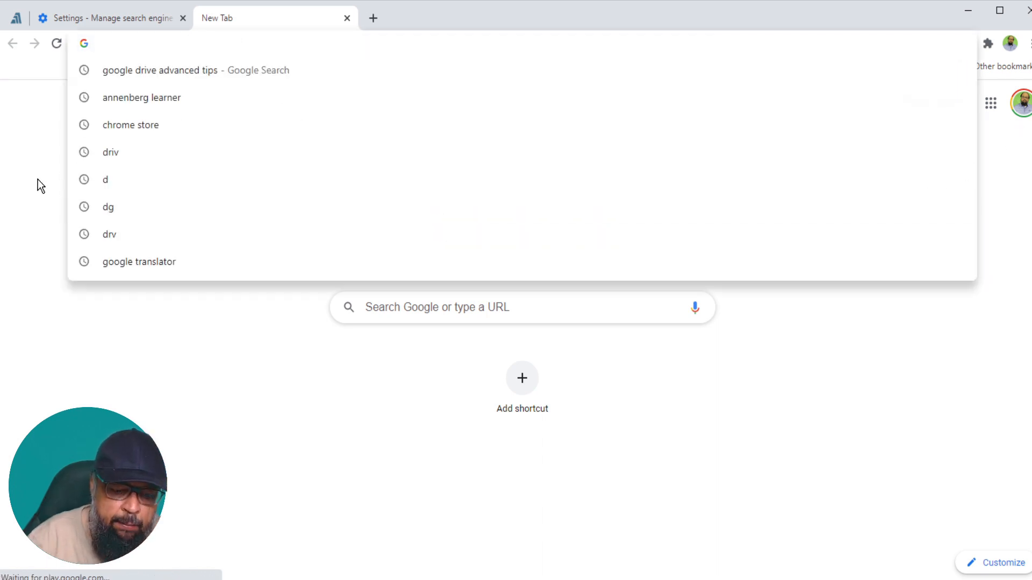
{"action": "type", "text": "drive"}
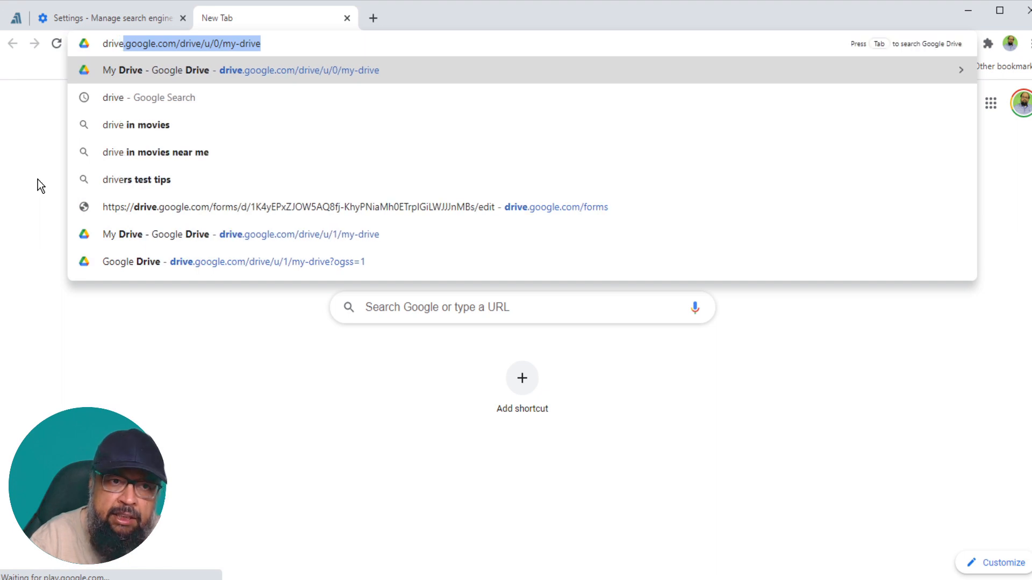
{"action": "key", "text": "Tab"}
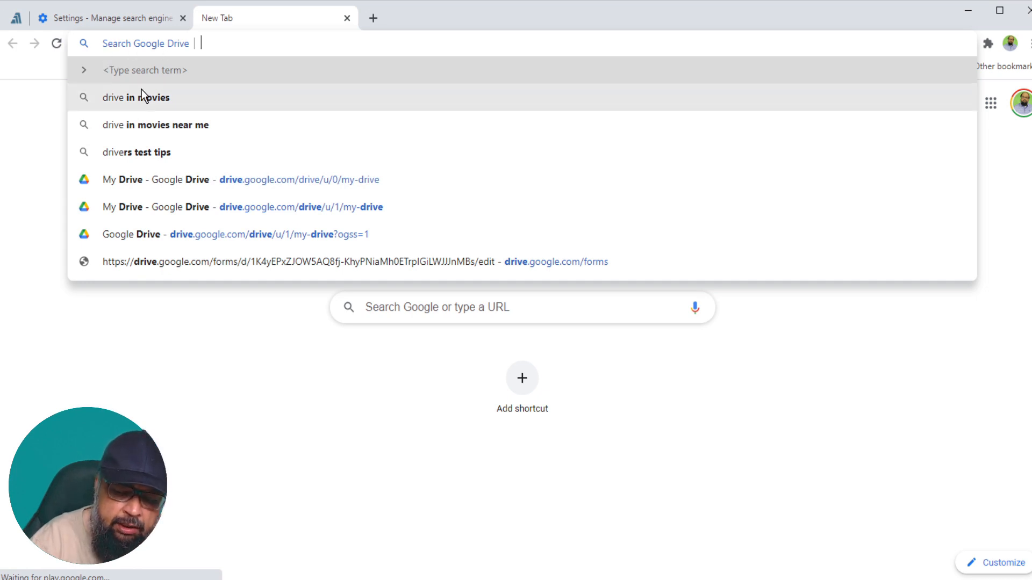
{"action": "type", "text": "pie cha"}
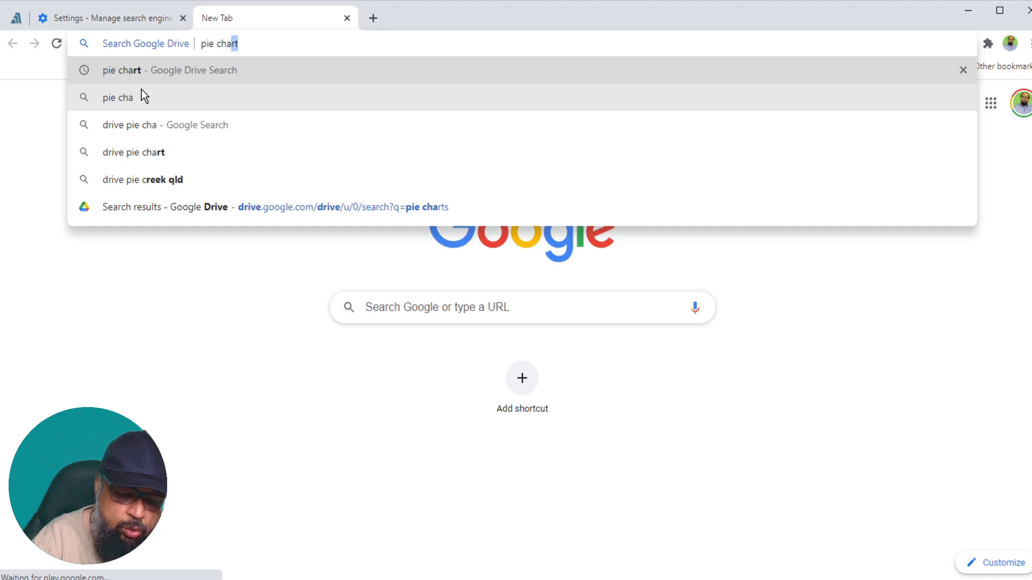
{"action": "type", "text": "rt"}
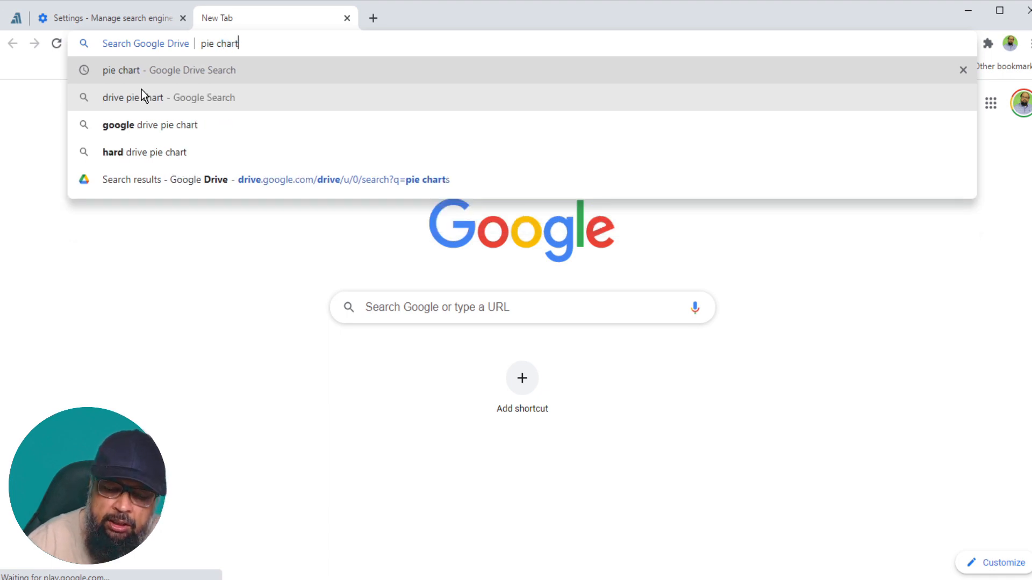
{"action": "key", "text": "Return"}
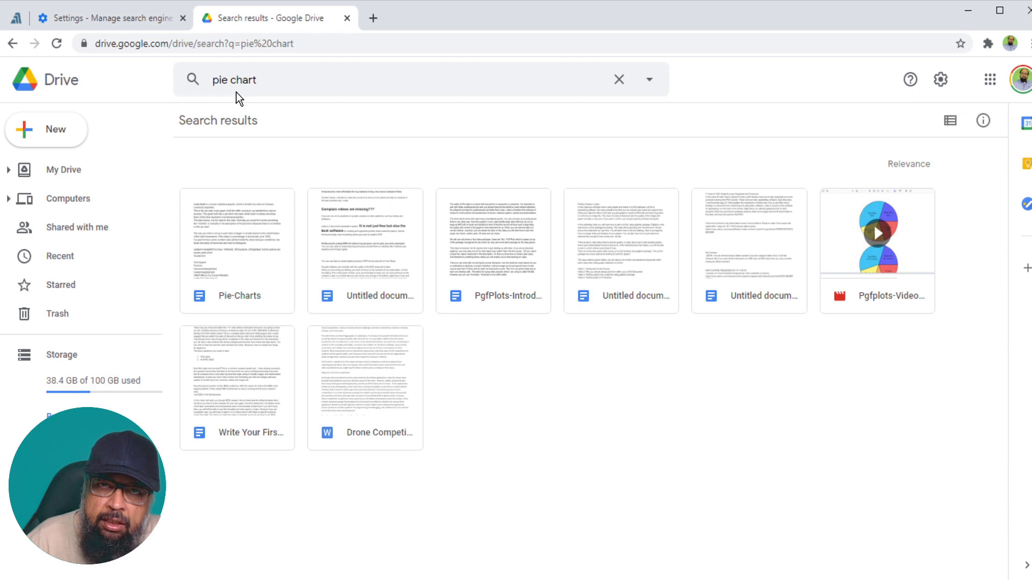
- In the search engine settings, change the Google Drive entry's keyword to "d" and save it
{"action": "left_click", "coordinate": [156, 17]}
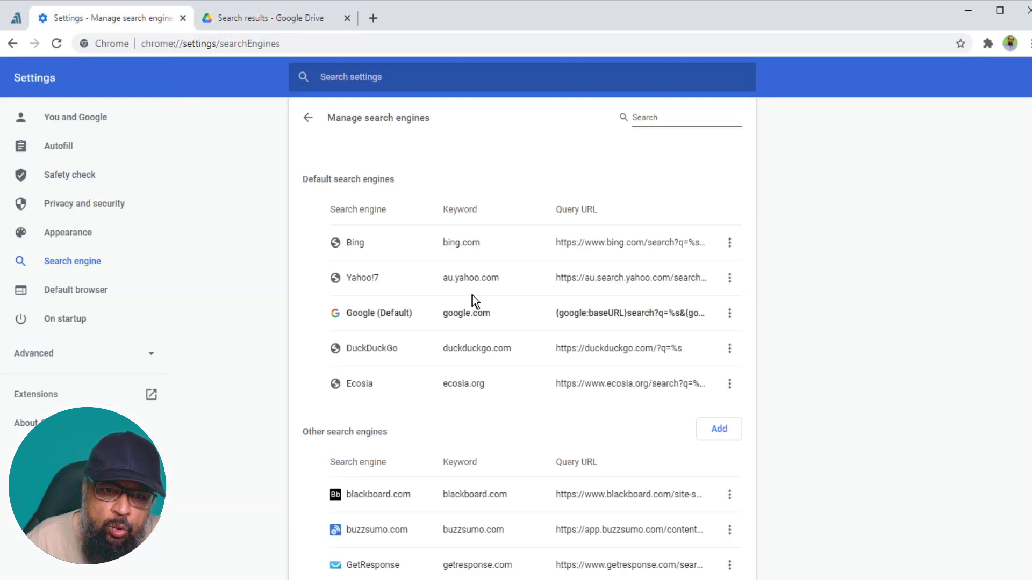
{"action": "scroll", "coordinate": [499, 275], "scroll_direction": "down", "scroll_amount": 3}
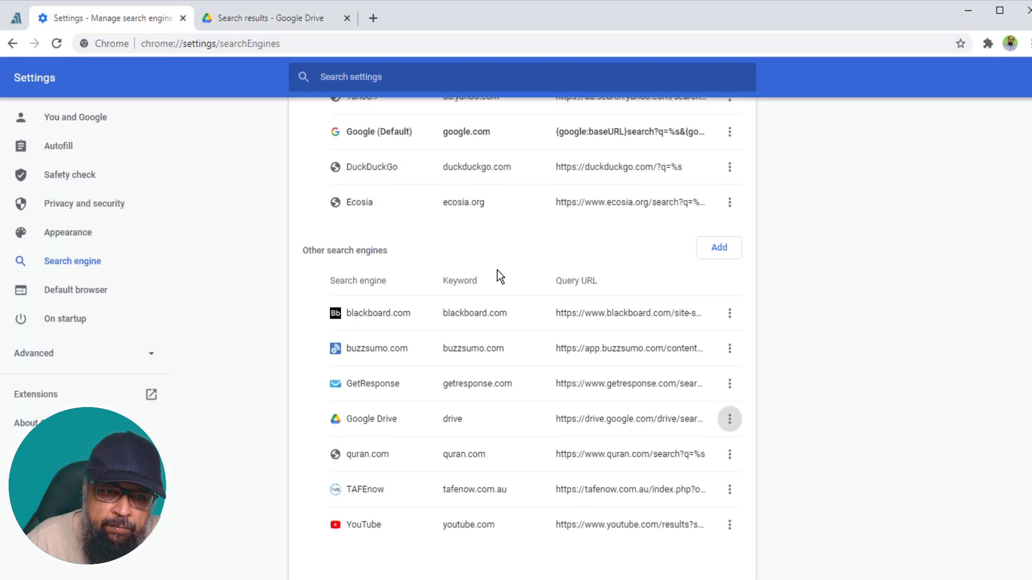
{"action": "left_click", "coordinate": [730, 424]}
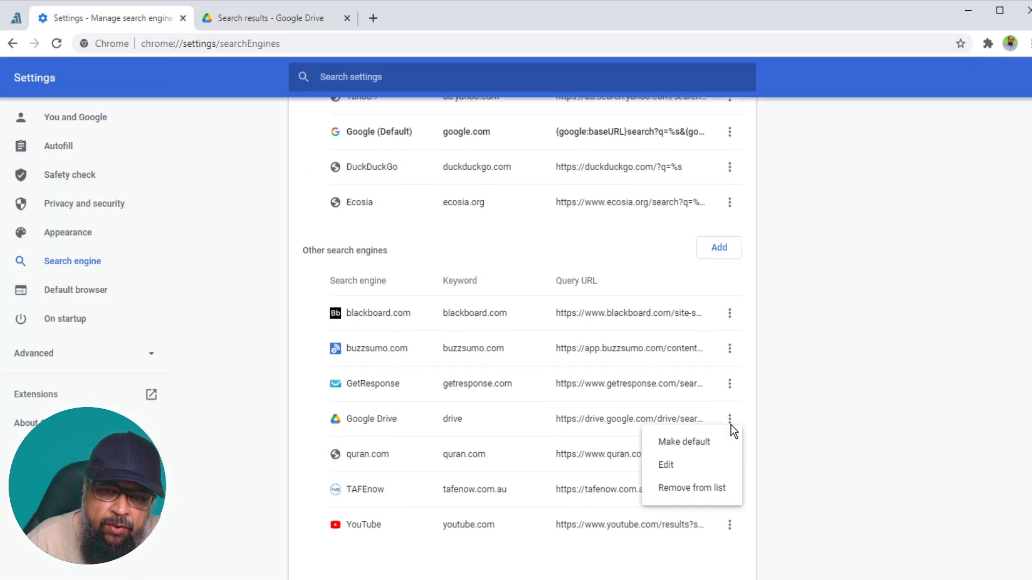
{"action": "left_click", "coordinate": [665, 467]}
{"action": "left_click", "coordinate": [394, 310]}
{"action": "left_click_drag", "start_coordinate": [394, 311], "coordinate": [351, 312]}
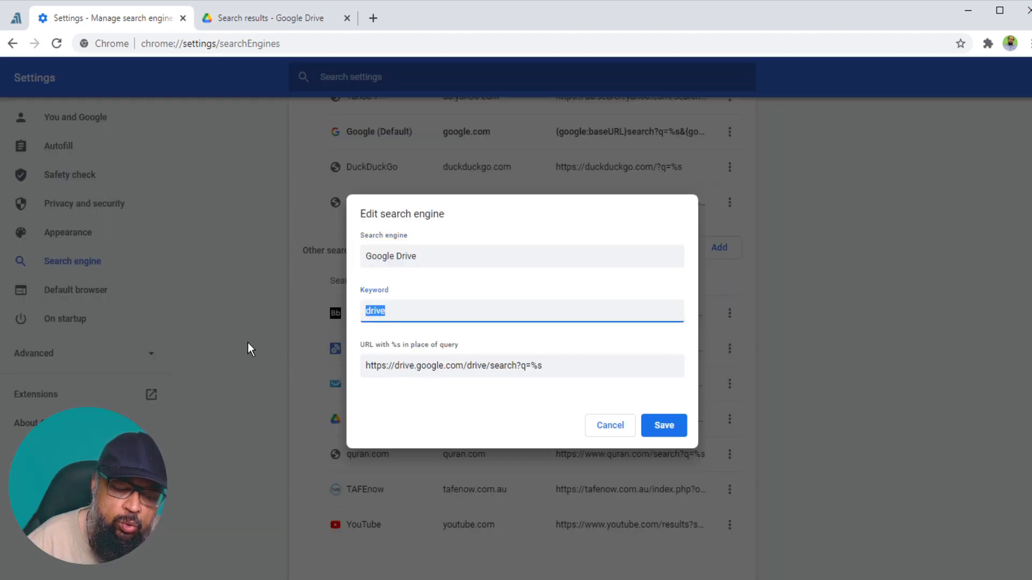
{"action": "type", "text": "d"}
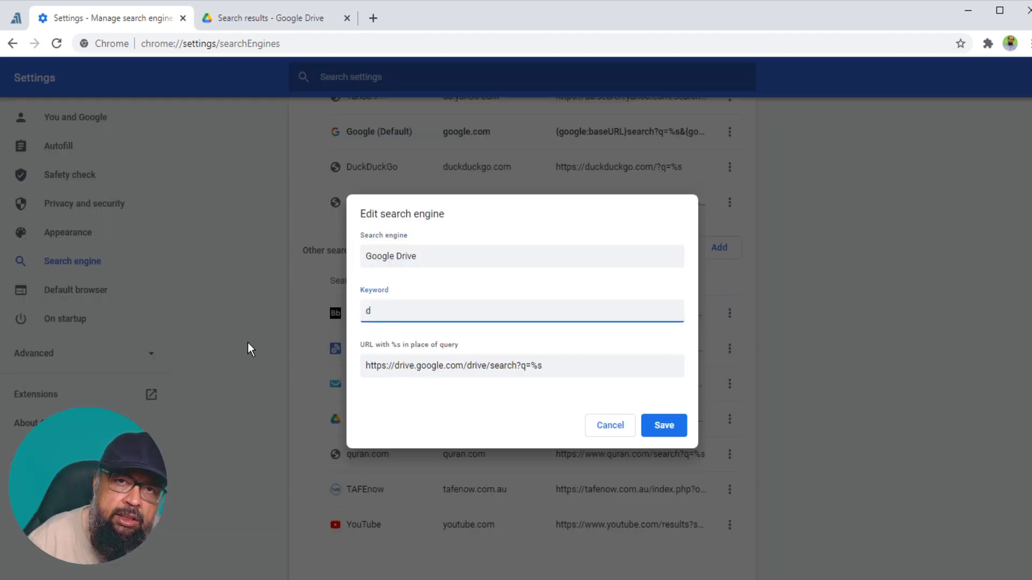
{"action": "left_click", "coordinate": [662, 426]}
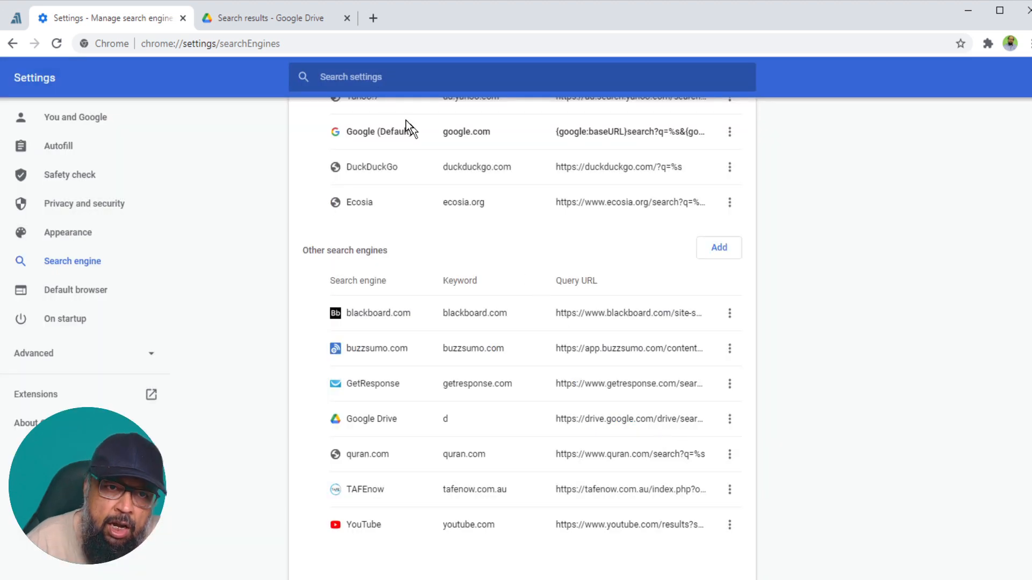
- Start a Google Drive search in a new tab using the keyword "d"
{"action": "left_click", "coordinate": [373, 18]}
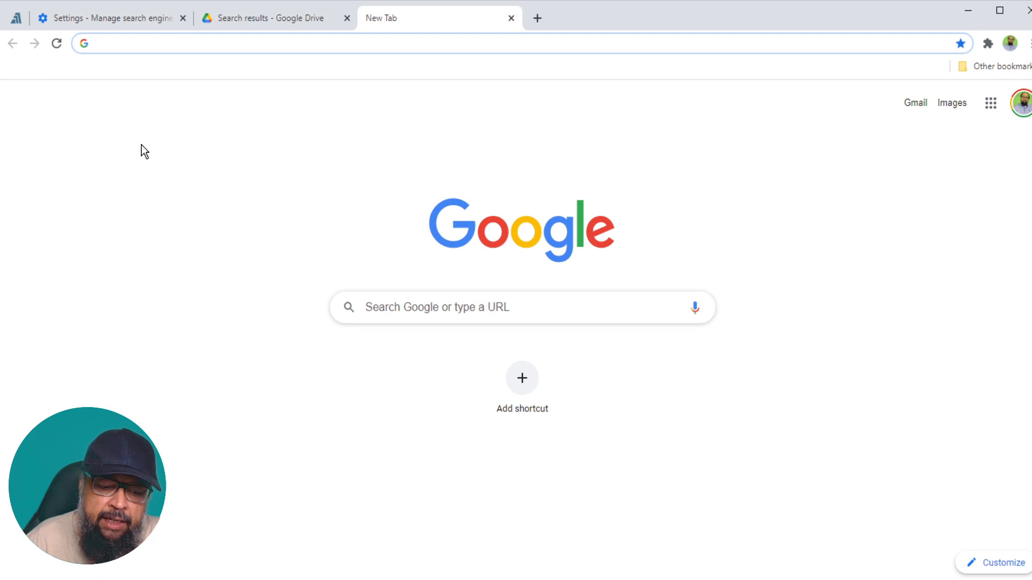
{"action": "type", "text": "d"}
{"action": "key", "text": "Tab"}
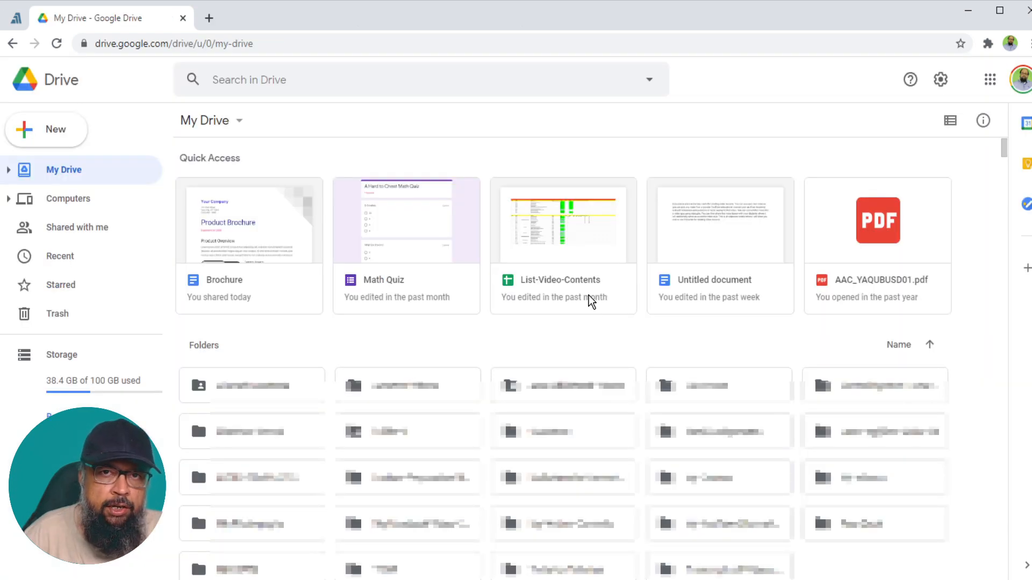
- Open the Brochure document from My Drive and share it with the recipient's e-mail address as Editor, sending the invitation
{"action": "double_click", "coordinate": [255, 236]}
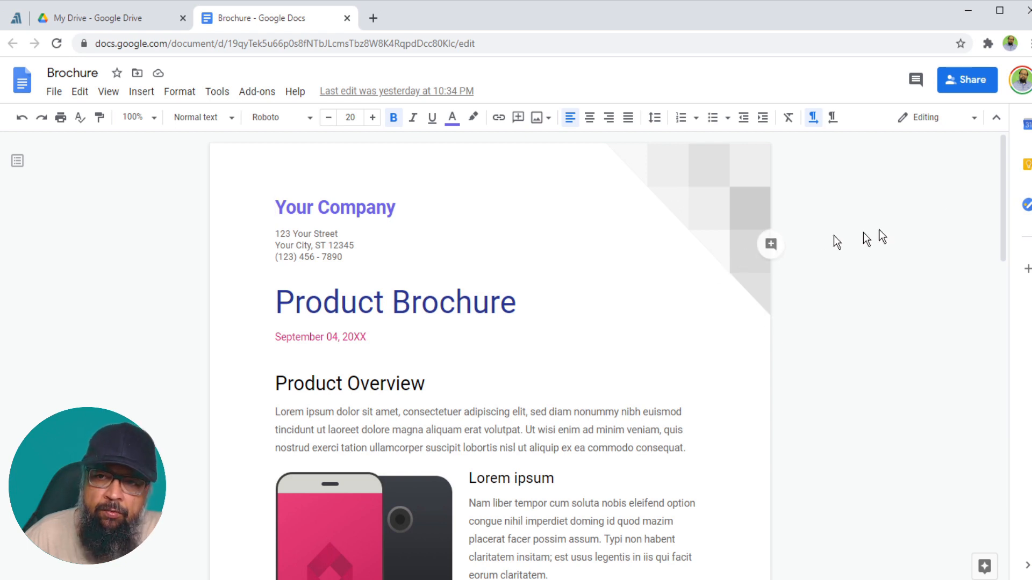
{"action": "left_click", "coordinate": [973, 89]}
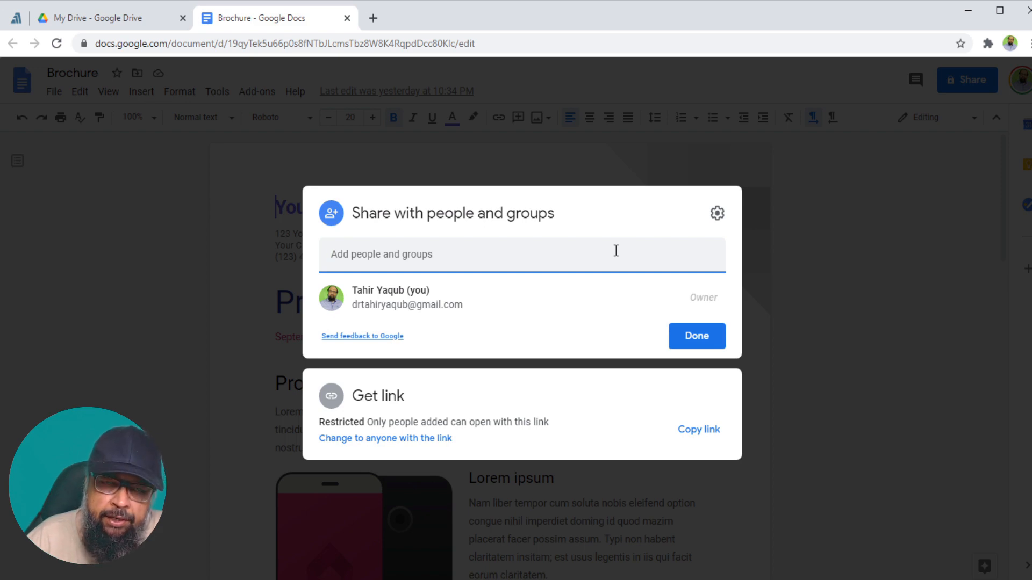
{"action": "key", "text": "ctrl+v"}
{"action": "mouse_move", "coordinate": [491, 249]}
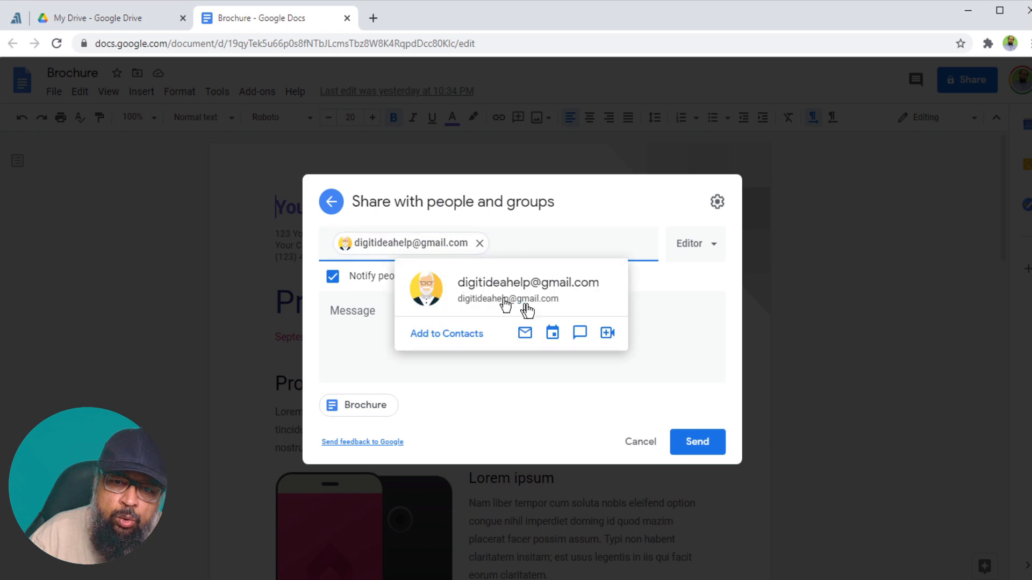
{"action": "left_click", "coordinate": [713, 248]}
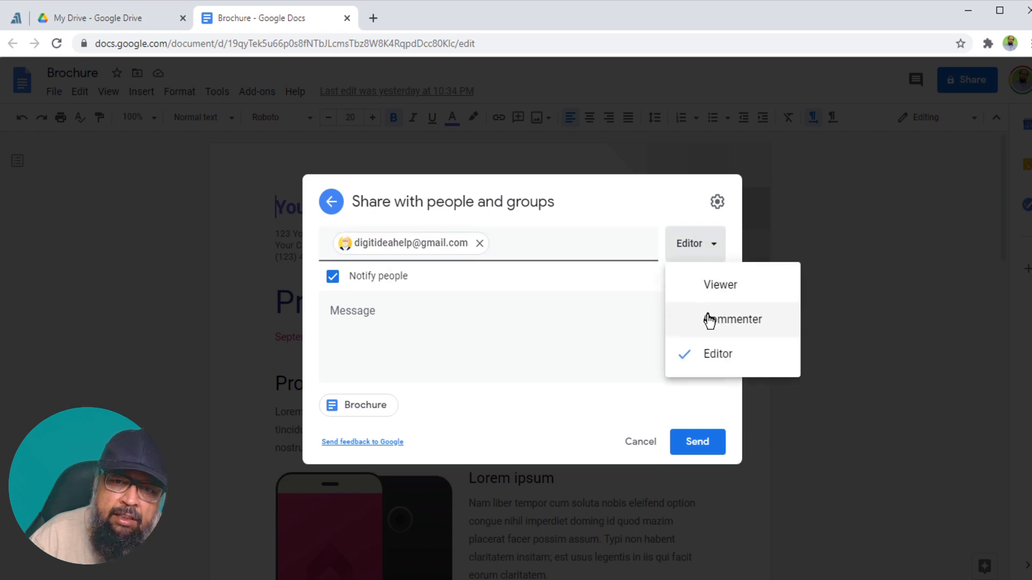
{"action": "left_click", "coordinate": [712, 249]}
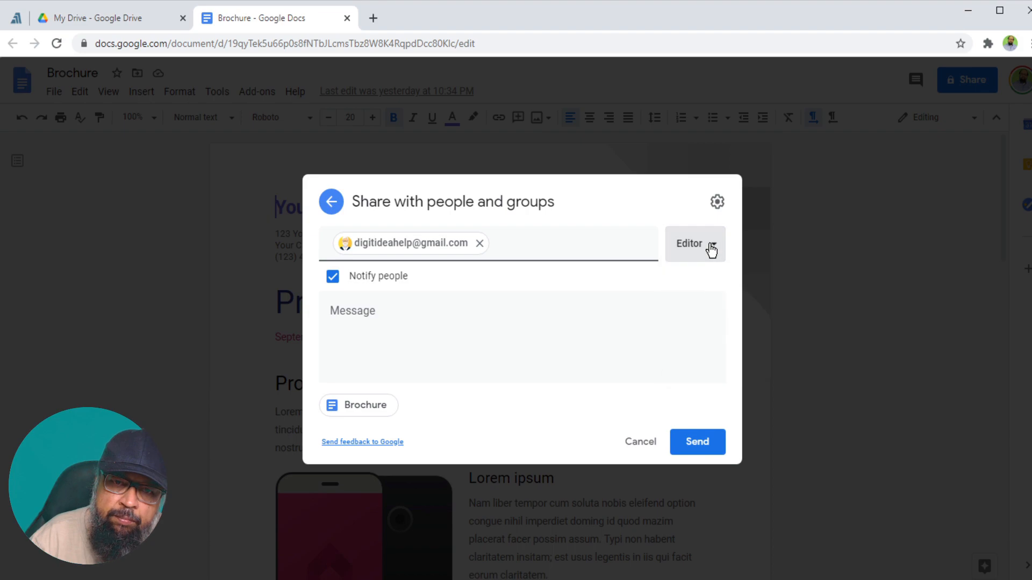
{"action": "left_click", "coordinate": [700, 446]}
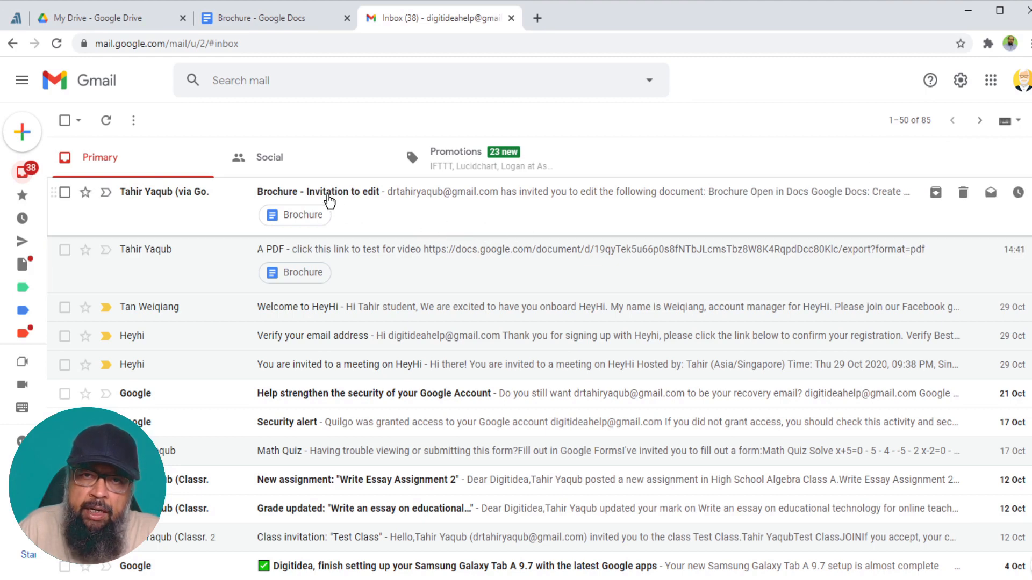
- View the Brochure invitation e-mail in the recipient's Gmail inbox, open the linked document, and close it again
{"action": "left_click", "coordinate": [328, 198]}
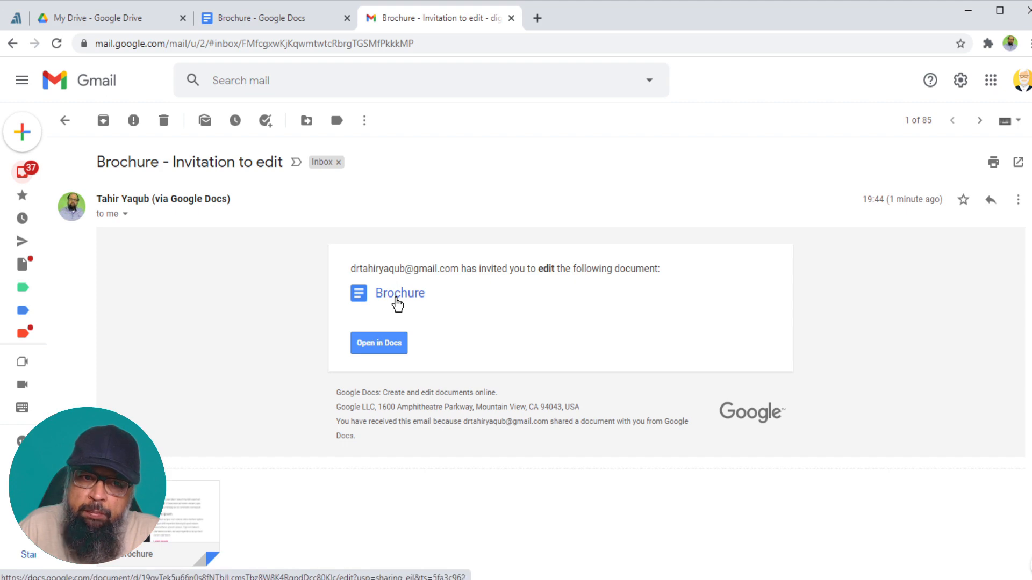
{"action": "left_click", "coordinate": [397, 301]}
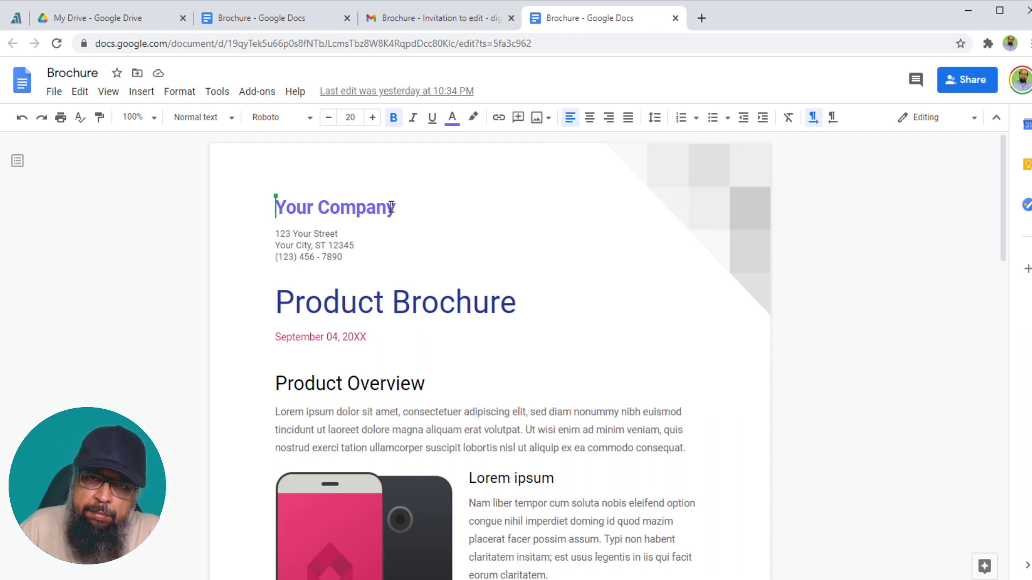
{"action": "left_click", "coordinate": [675, 18]}
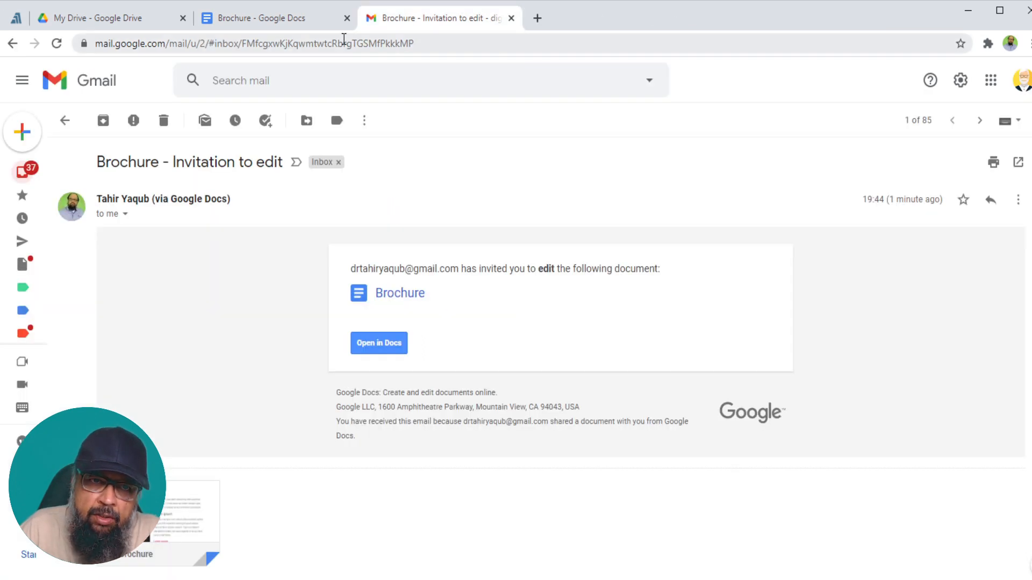
- In the Brochure document's sharing settings, remove the recipient's Editor access and copy the document link
{"action": "left_click", "coordinate": [299, 22]}
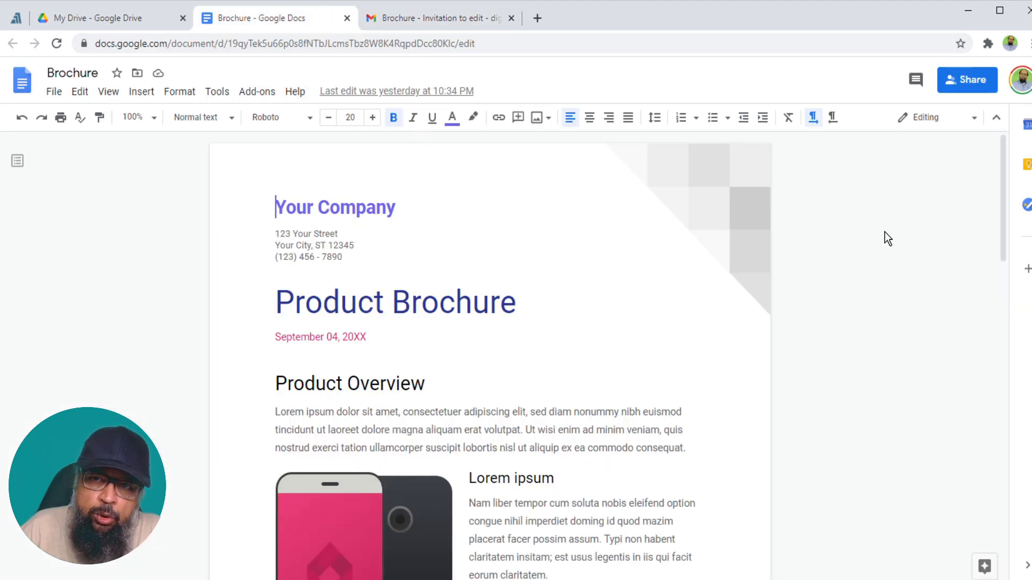
{"action": "left_click", "coordinate": [971, 85]}
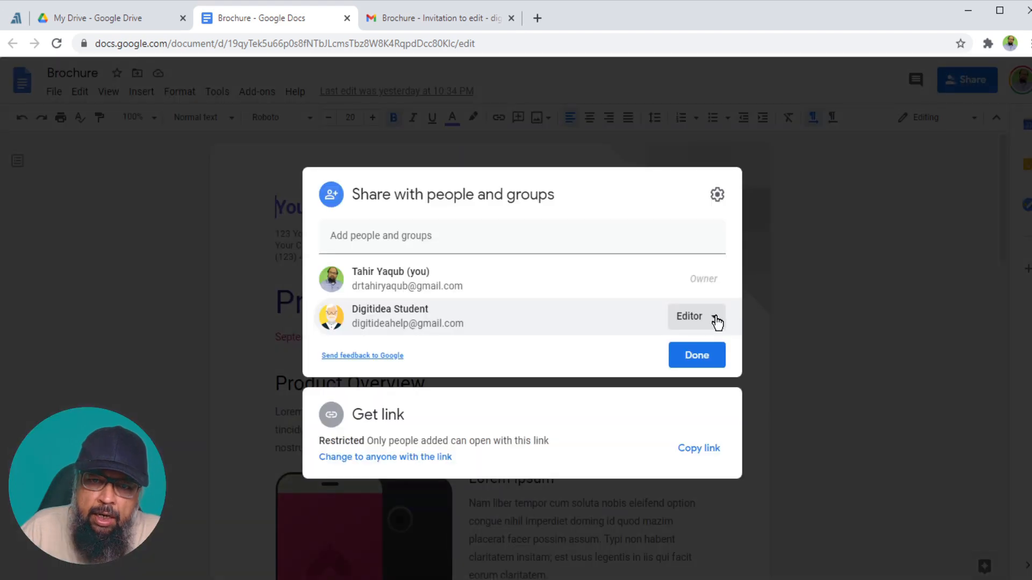
{"action": "left_click", "coordinate": [713, 321]}
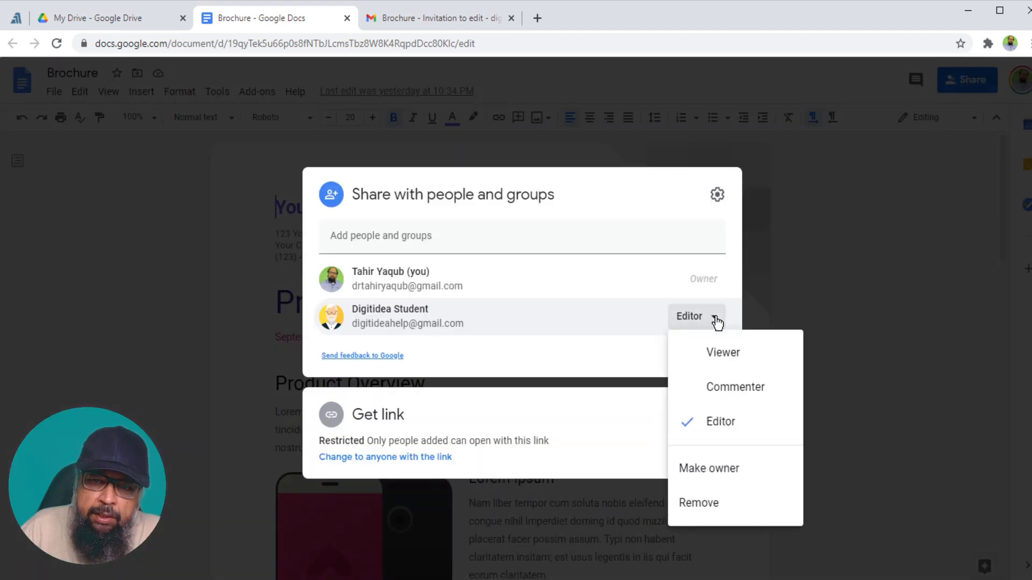
{"action": "left_click", "coordinate": [709, 505]}
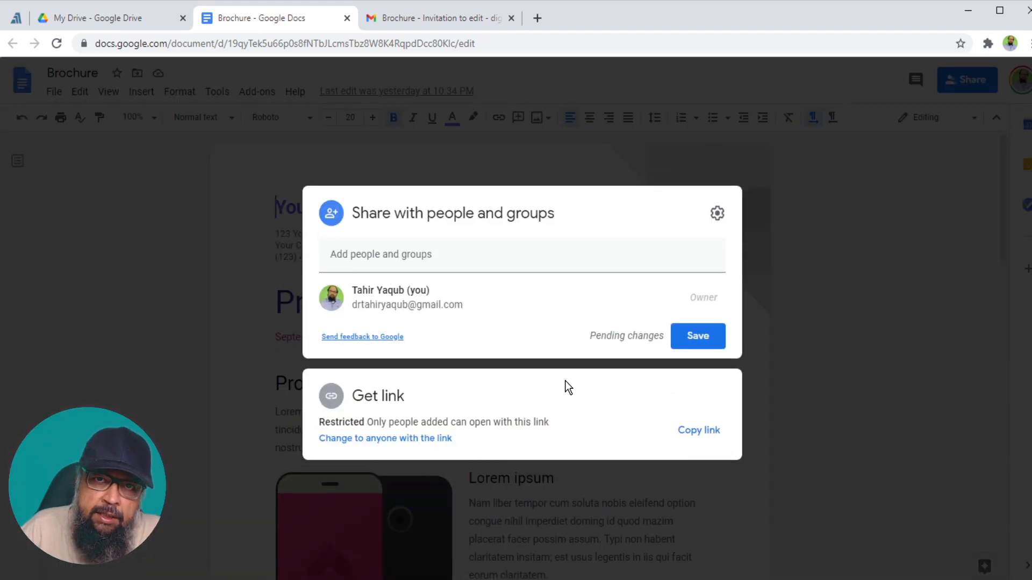
{"action": "left_click", "coordinate": [384, 397]}
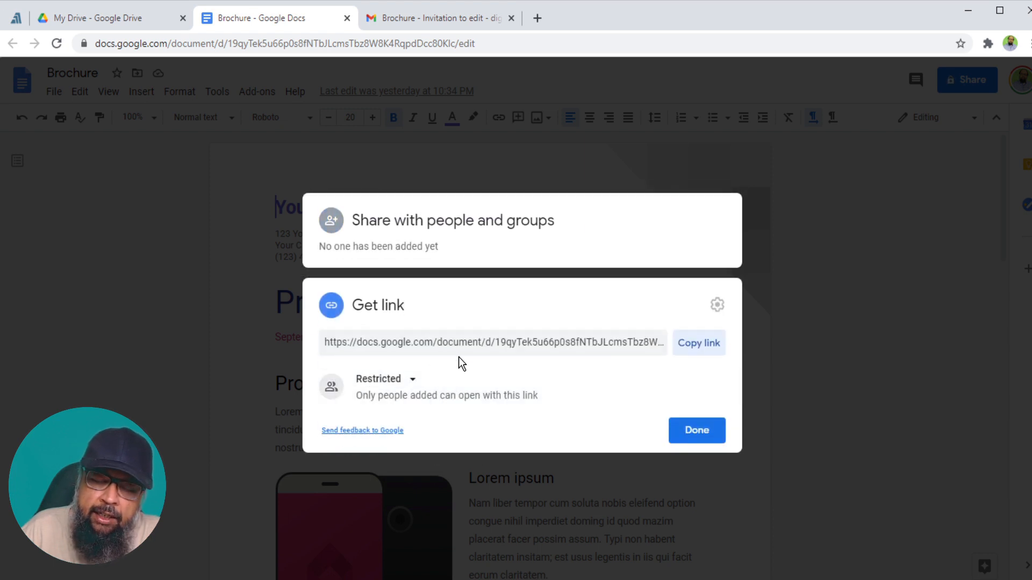
{"action": "left_click", "coordinate": [705, 350]}
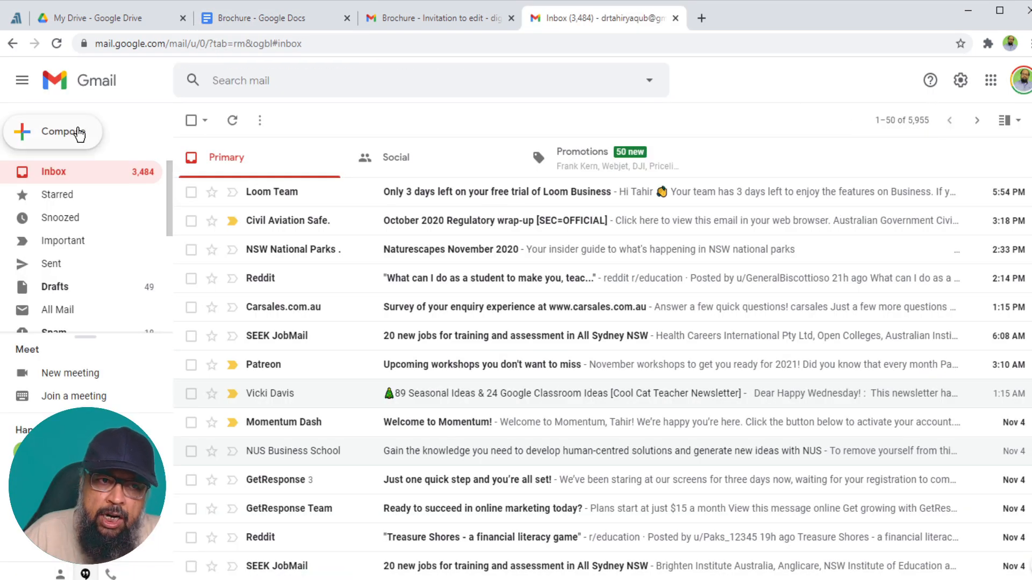
- In Gmail, compose an e-mail to the recipient's address with subject "A PDF Share" and body "Any Message", and paste the copied Brochure link below it
{"action": "left_click", "coordinate": [78, 132]}
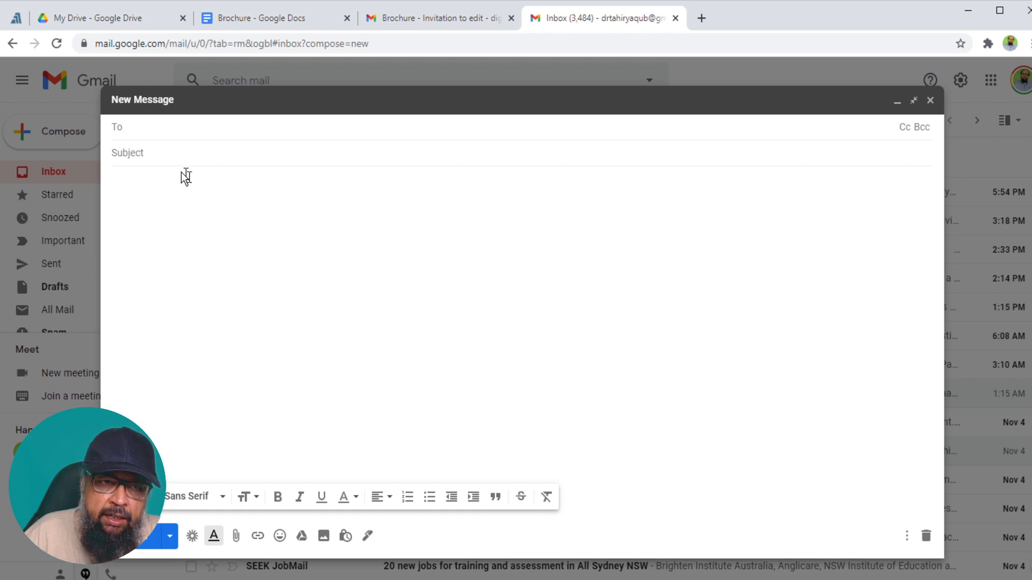
{"action": "left_click", "coordinate": [132, 128]}
{"action": "left_click", "coordinate": [142, 192]}
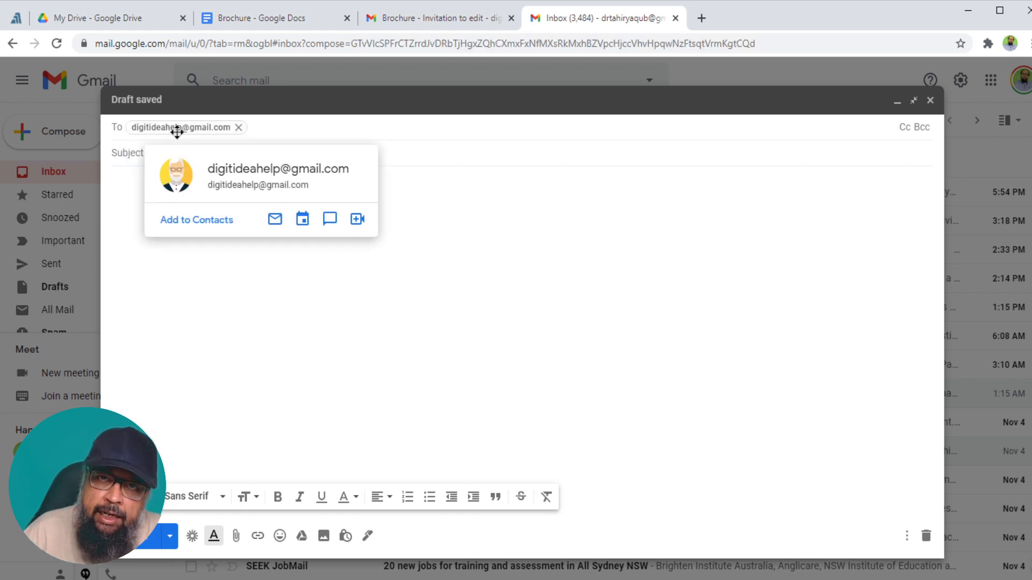
{"action": "left_click", "coordinate": [193, 145]}
{"action": "type", "text": "A PDF Share"}
{"action": "left_click", "coordinate": [169, 189]}
{"action": "type", "text": "Any Message"}
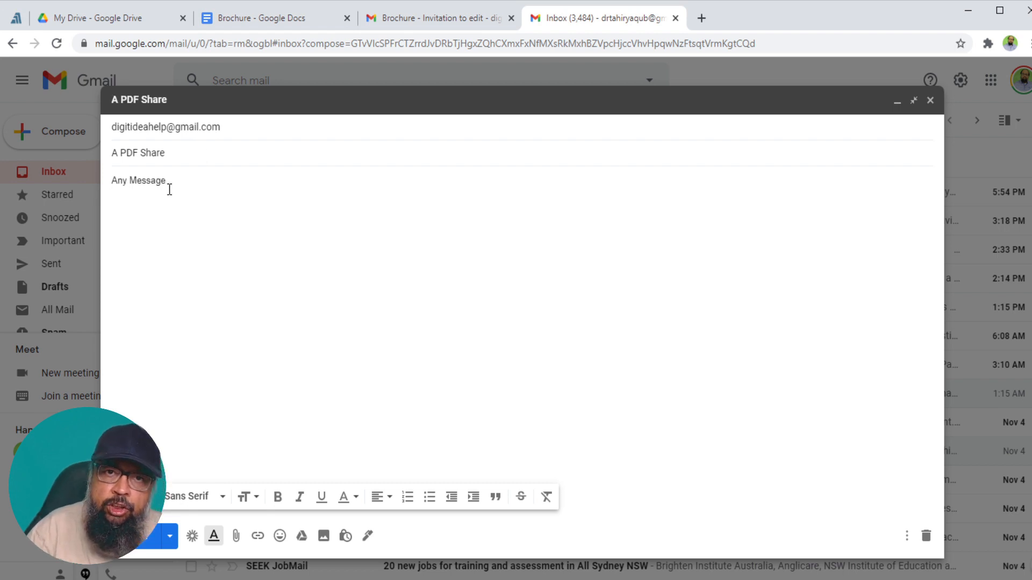
{"action": "key", "text": "Return"}
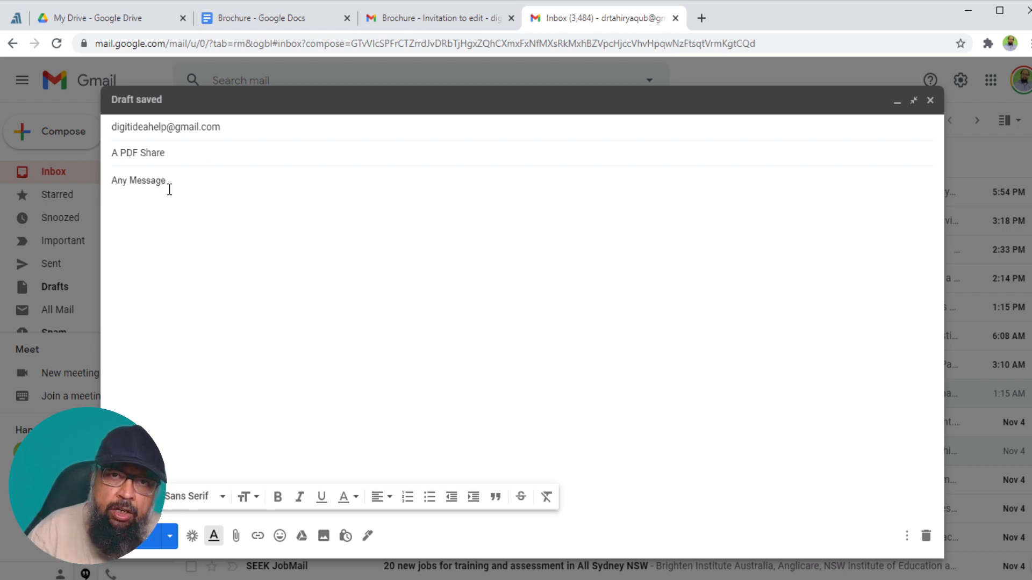
{"action": "key", "text": "ctrl+v"}
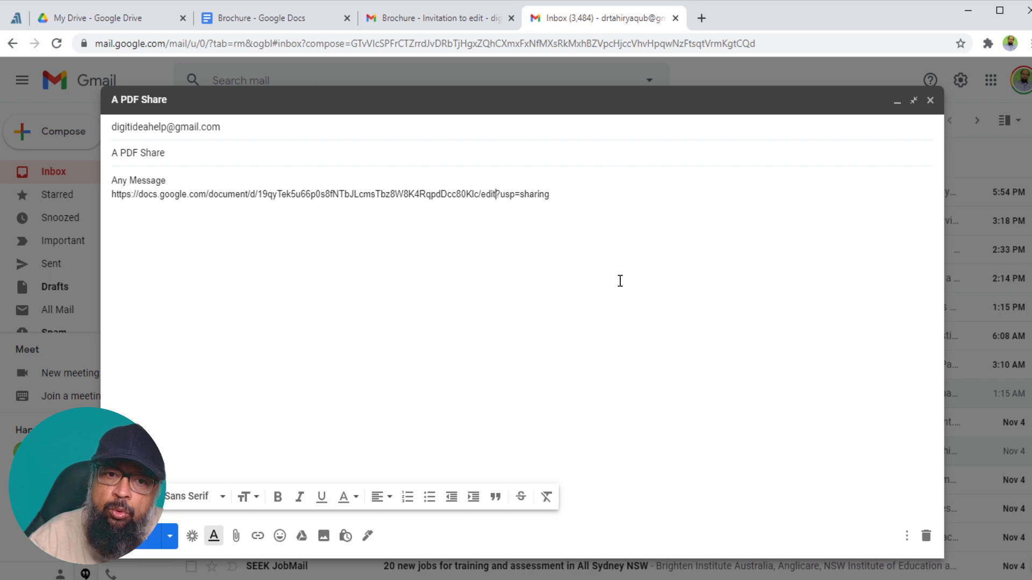
- Replace "edit" with "export" in the pasted document link
{"action": "key", "text": "BackSpace"}
{"action": "key", "text": "BackSpace"}
{"action": "key", "text": "BackSpace"}
{"action": "key", "text": "BackSpace"}
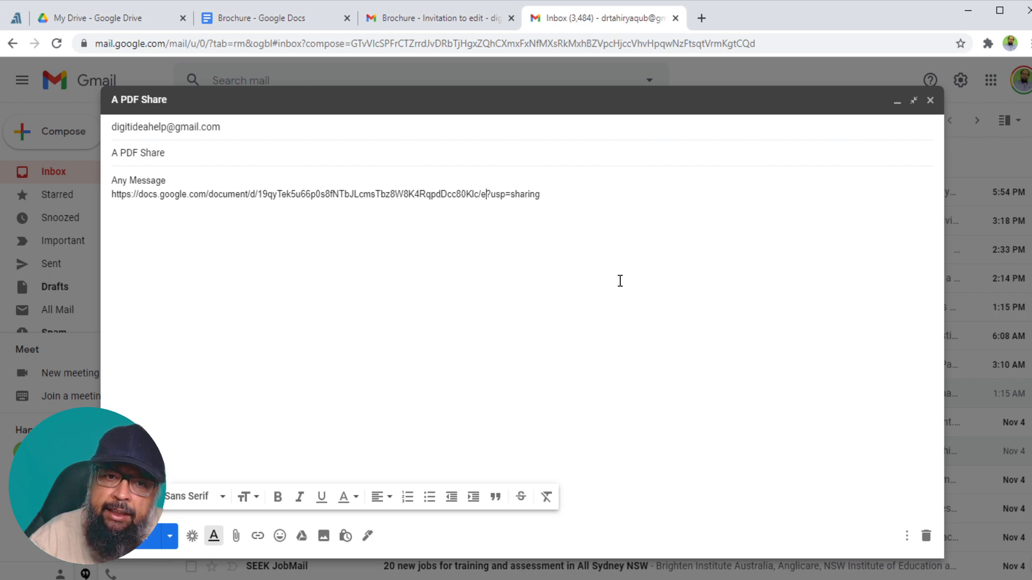
{"action": "type", "text": "ex"}
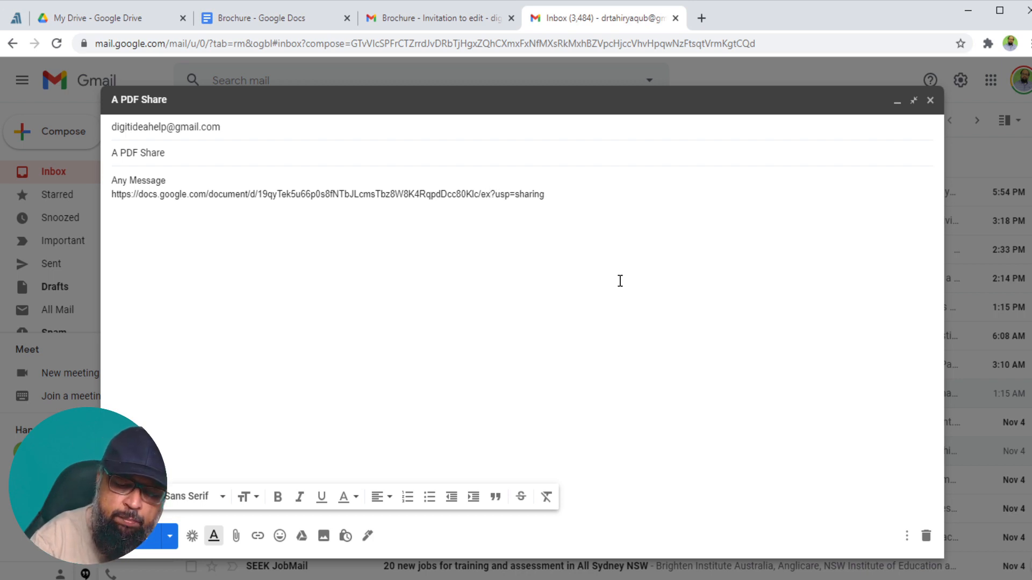
{"action": "type", "text": "port"}
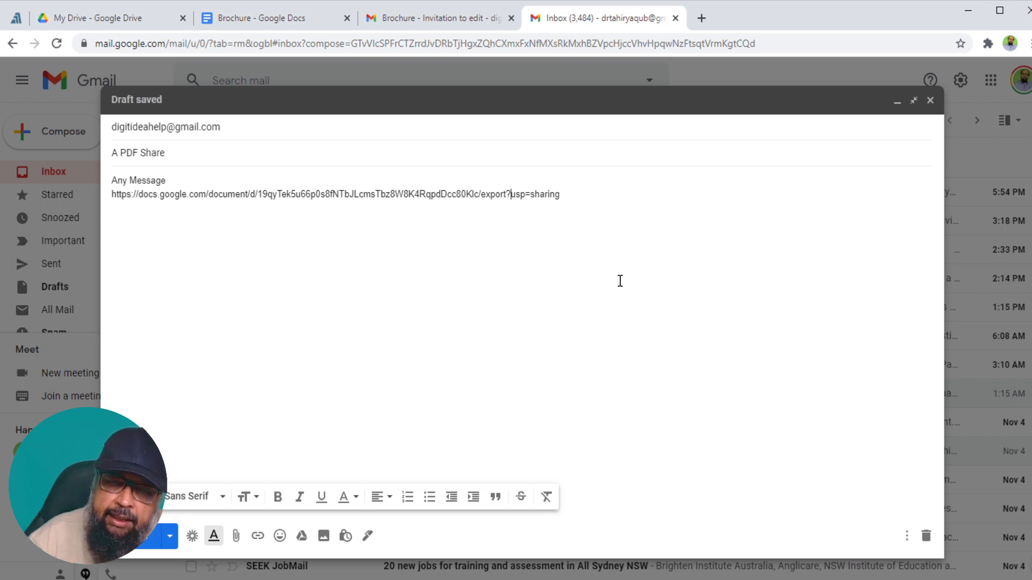
- Replace "usp=sharing" with "format=pdf" at the end of the document link
{"action": "key", "text": "Delete"}
{"action": "key", "text": "Delete"}
{"action": "key", "text": "Delete"}
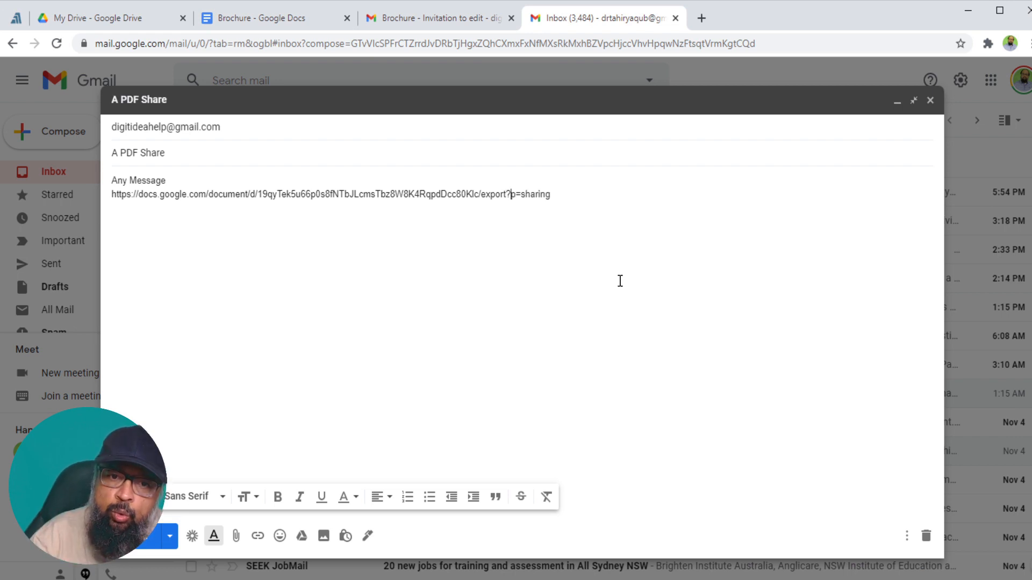
{"action": "type", "text": "forma"}
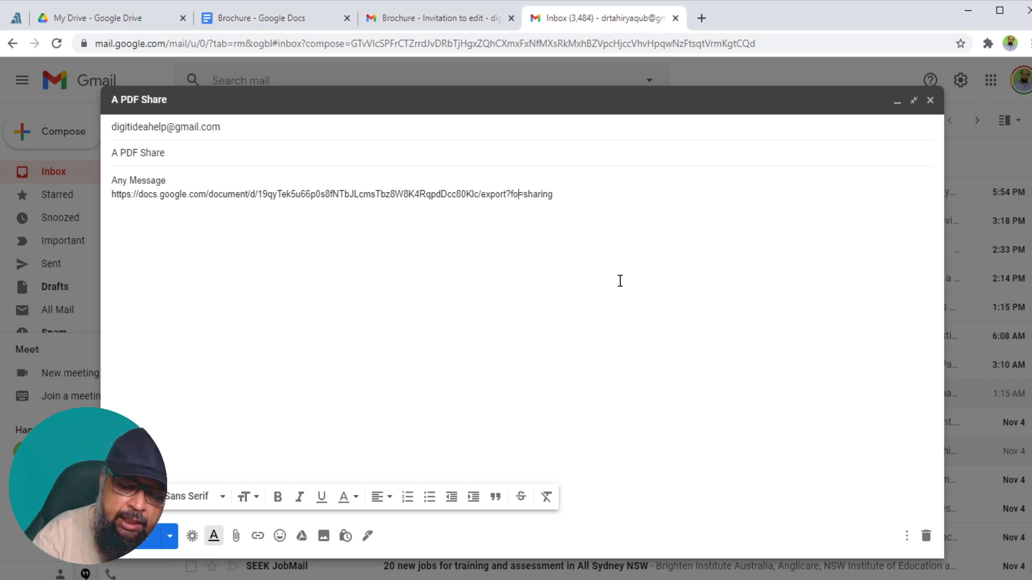
{"action": "type", "text": "t"}
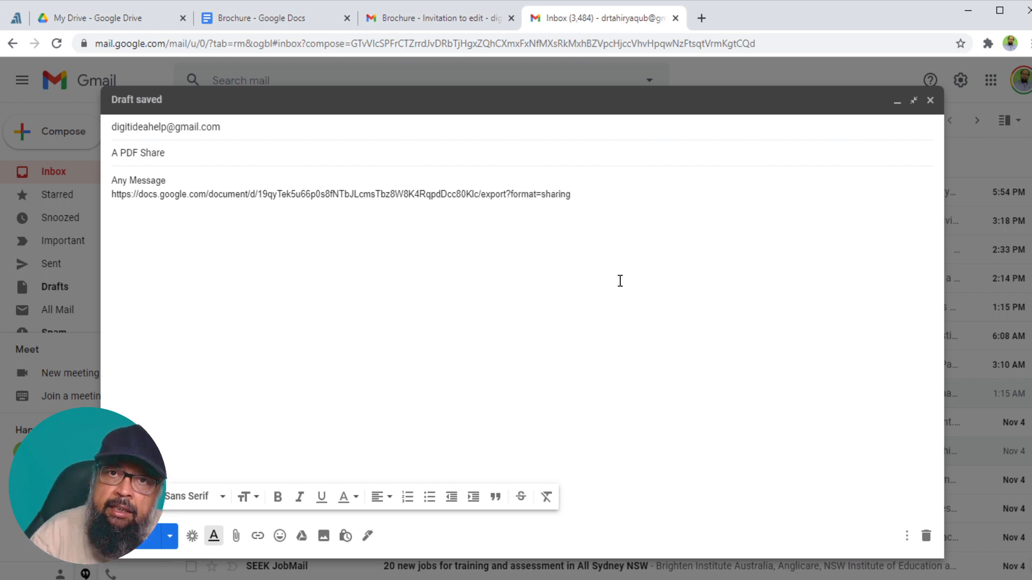
{"action": "key", "text": "BackSpace"}
{"action": "key", "text": "BackSpace"}
{"action": "key", "text": "BackSpace"}
{"action": "key", "text": "BackSpace"}
{"action": "key", "text": "BackSpace"}
{"action": "key", "text": "BackSpace"}
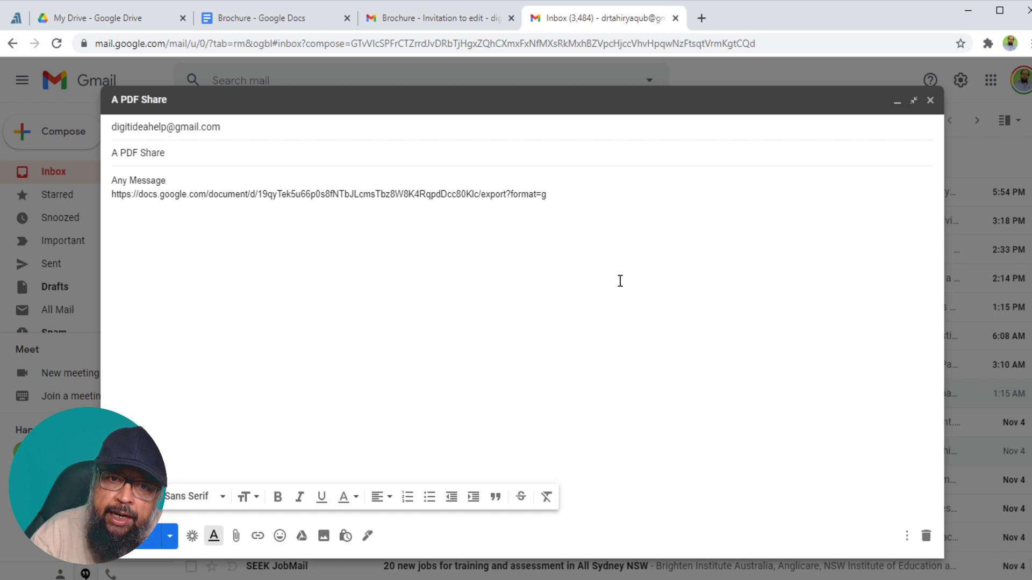
{"action": "type", "text": "pdf"}
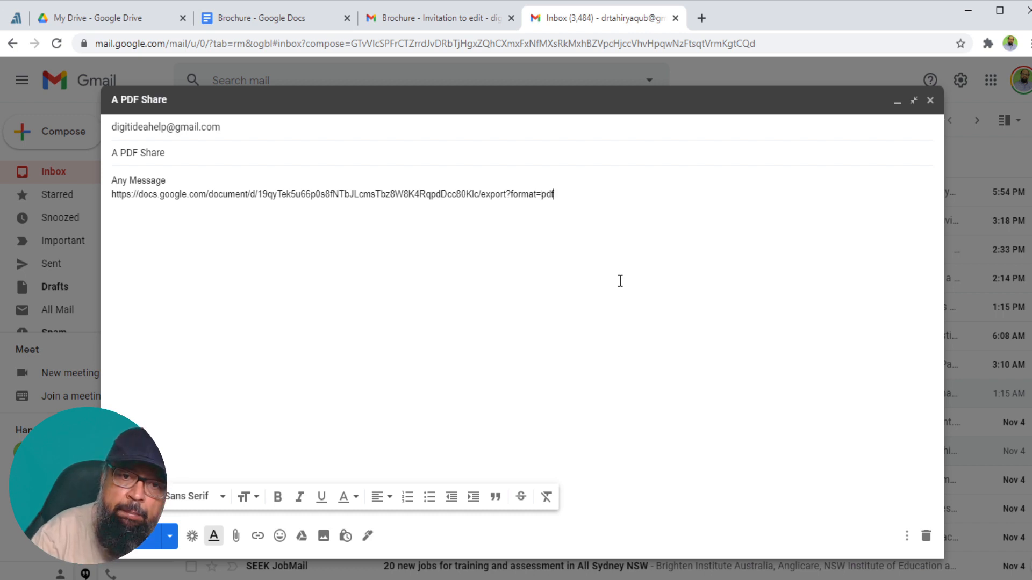
- Close the message with "regards" and send it, sharing the file with the one recipient at View access
{"action": "key", "text": "Return"}
{"action": "type", "text": "regards"}
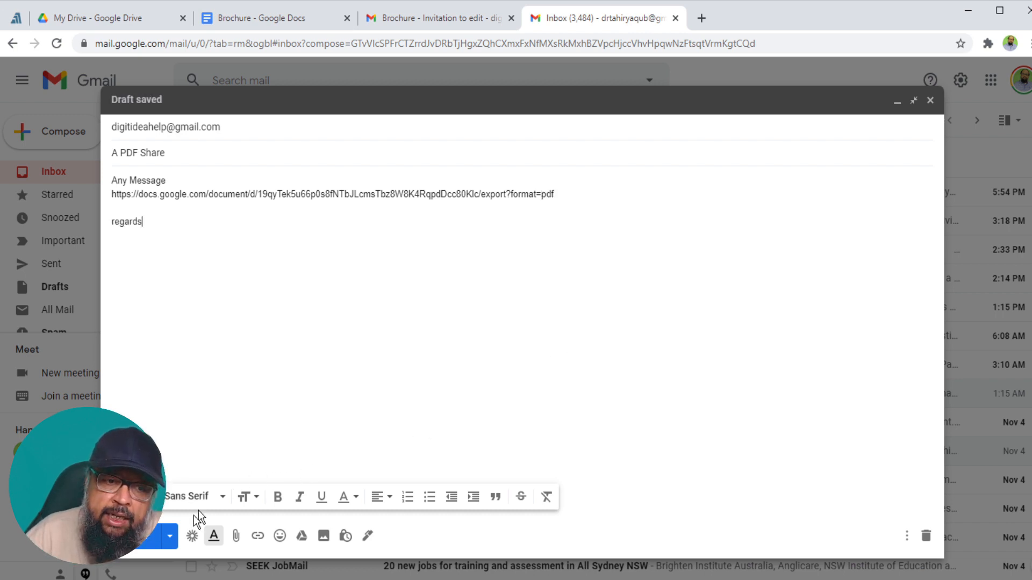
{"action": "left_click", "coordinate": [136, 536]}
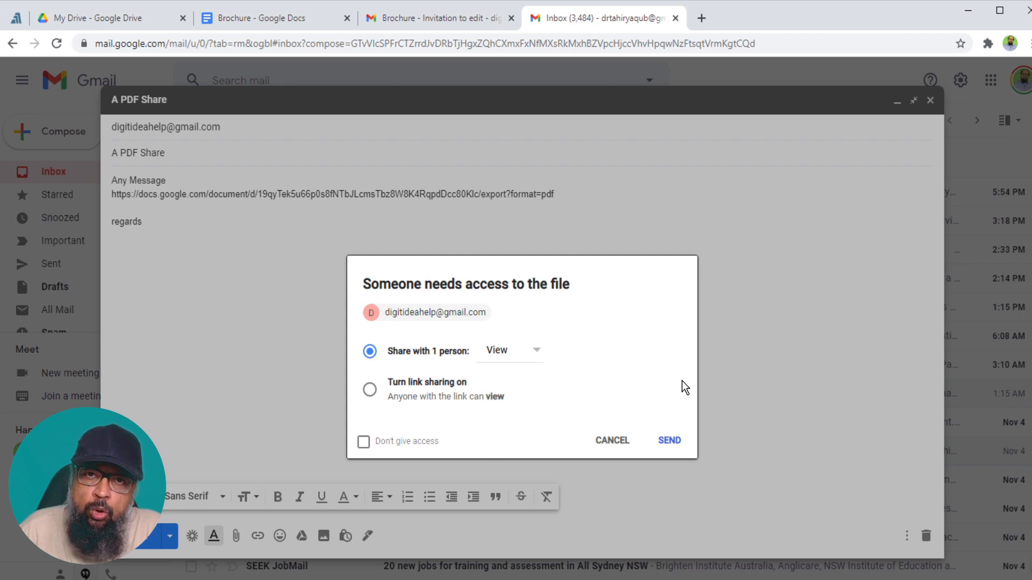
{"action": "left_click", "coordinate": [370, 391]}
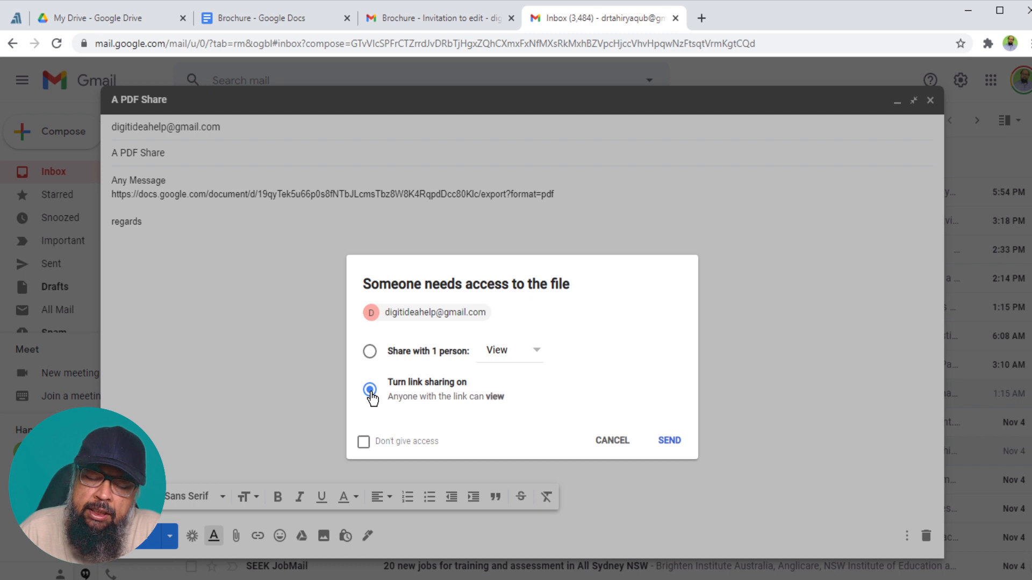
{"action": "left_click", "coordinate": [371, 356]}
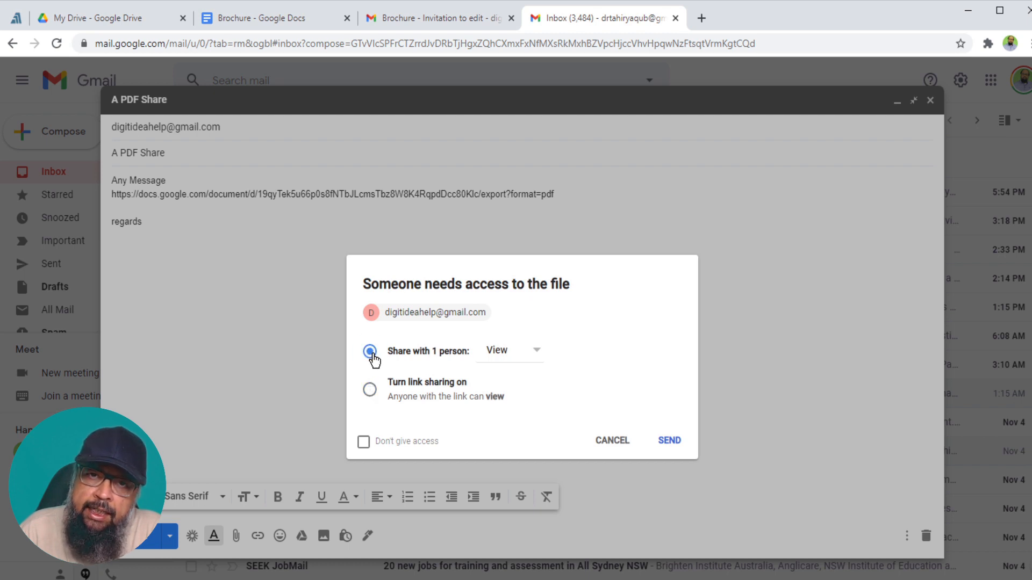
{"action": "left_click", "coordinate": [666, 446]}
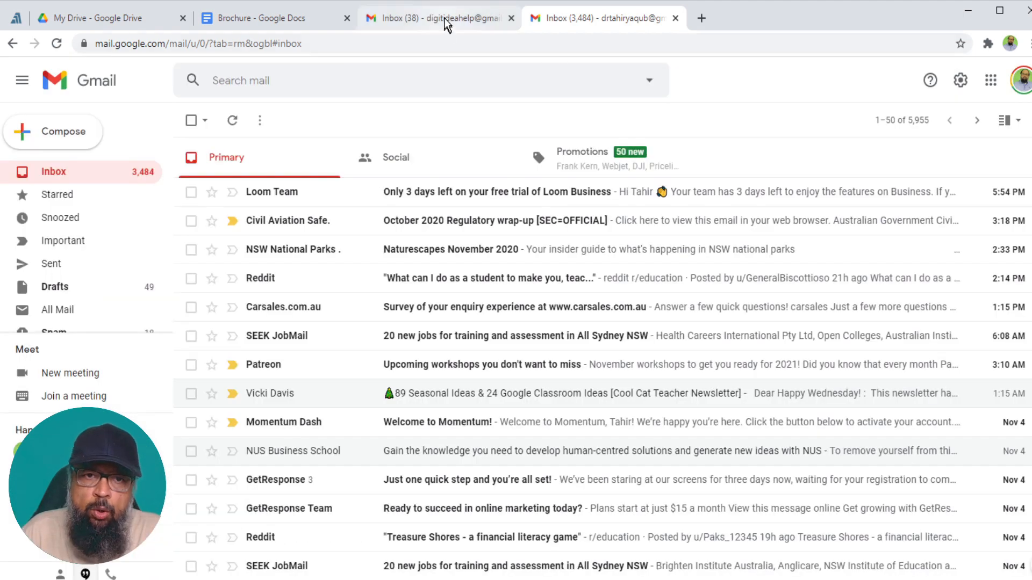
- In the recipient's Gmail inbox, open the "A PDF Share" e-mail and follow its PDF export link to download the Brochure
{"action": "left_click", "coordinate": [442, 19]}
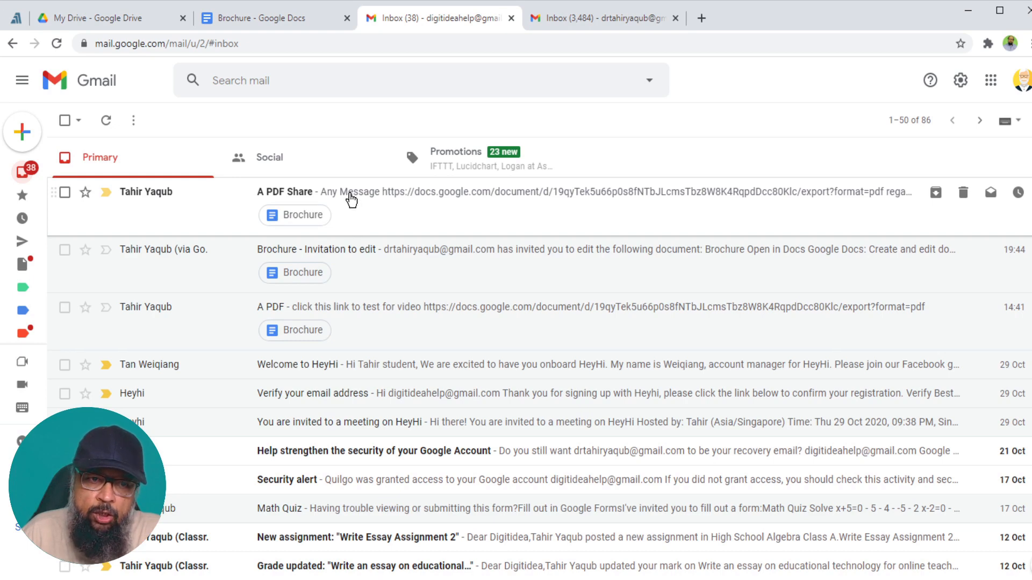
{"action": "left_click", "coordinate": [350, 199]}
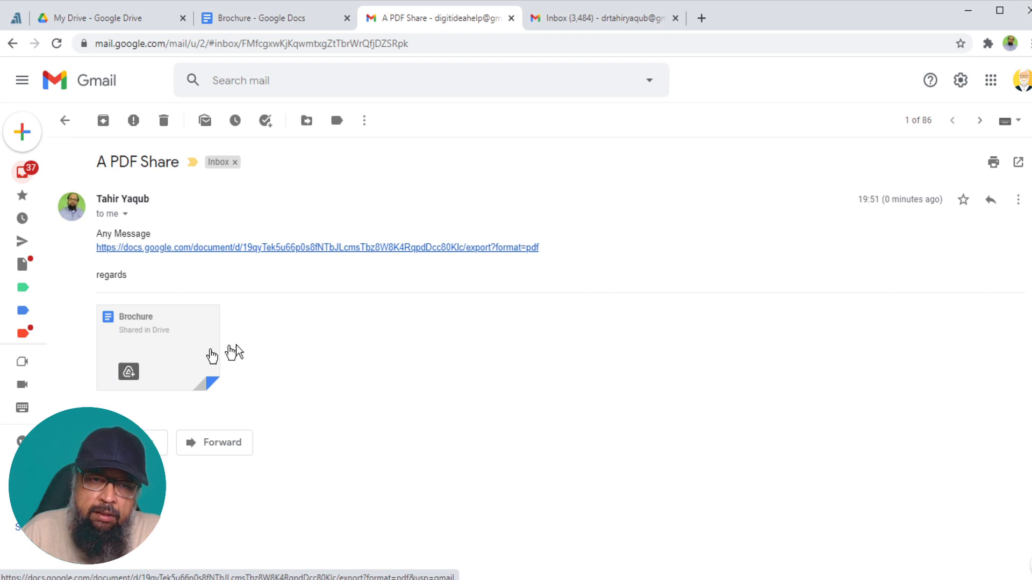
{"action": "left_click", "coordinate": [411, 248]}
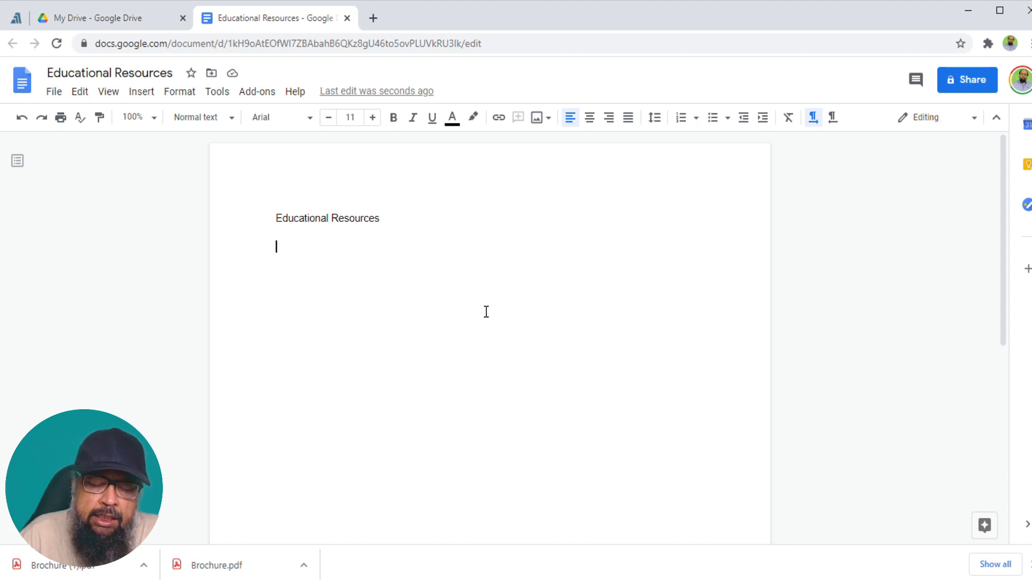
{"action": "type", "text": "1."}
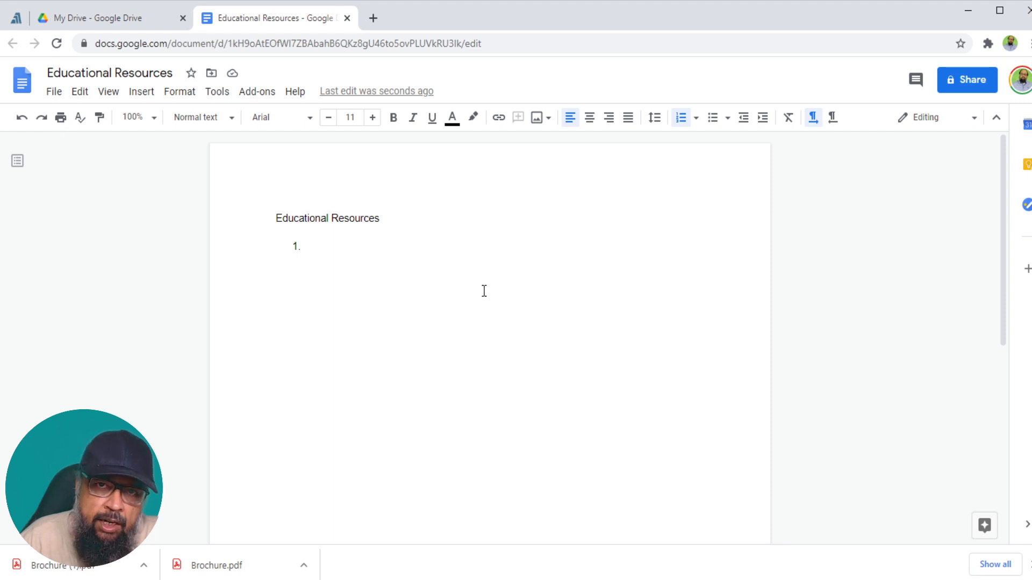
{"action": "left_click", "coordinate": [497, 120]}
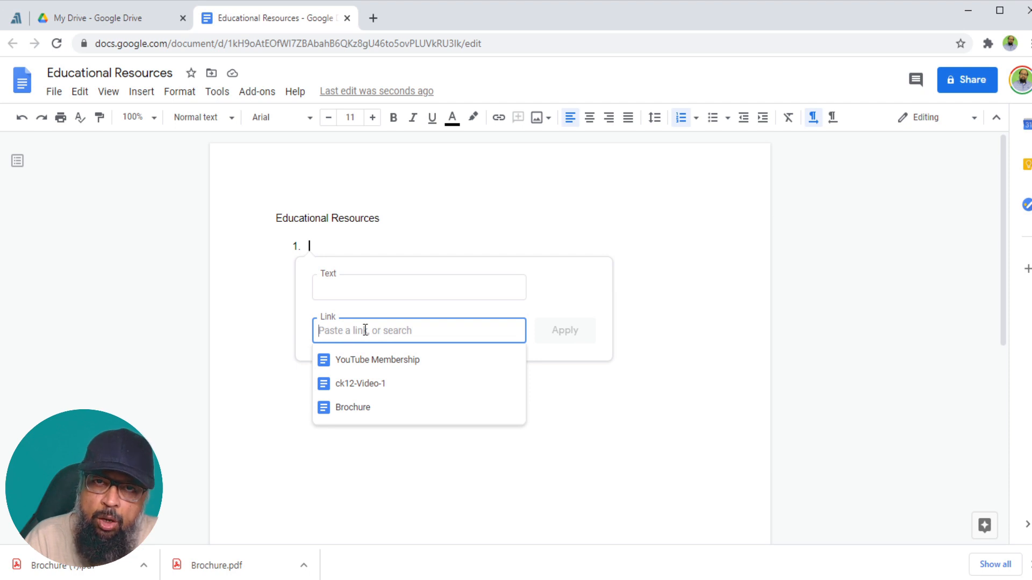
{"action": "type", "text": "A"}
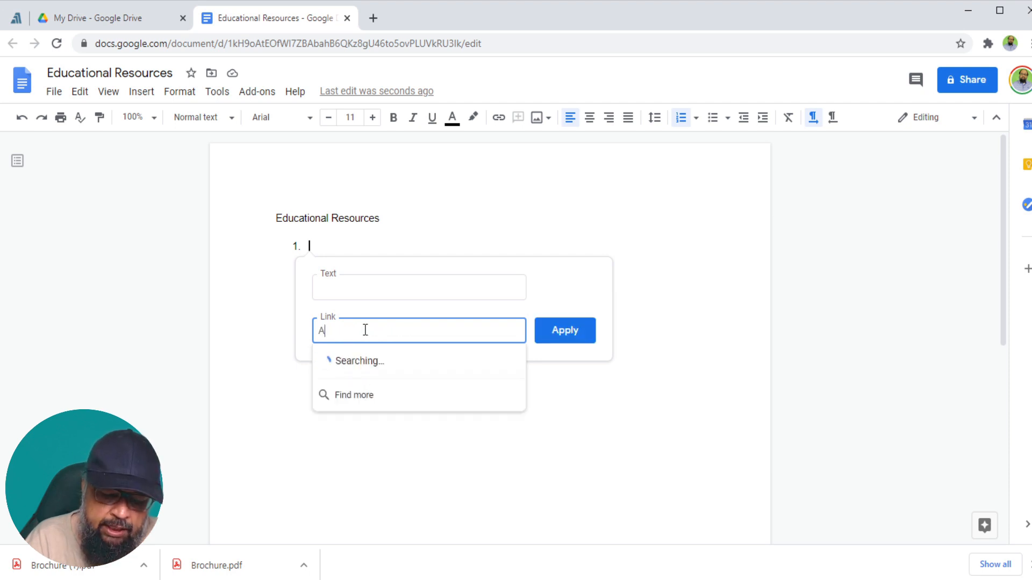
{"action": "type", "text": "nnenberg"}
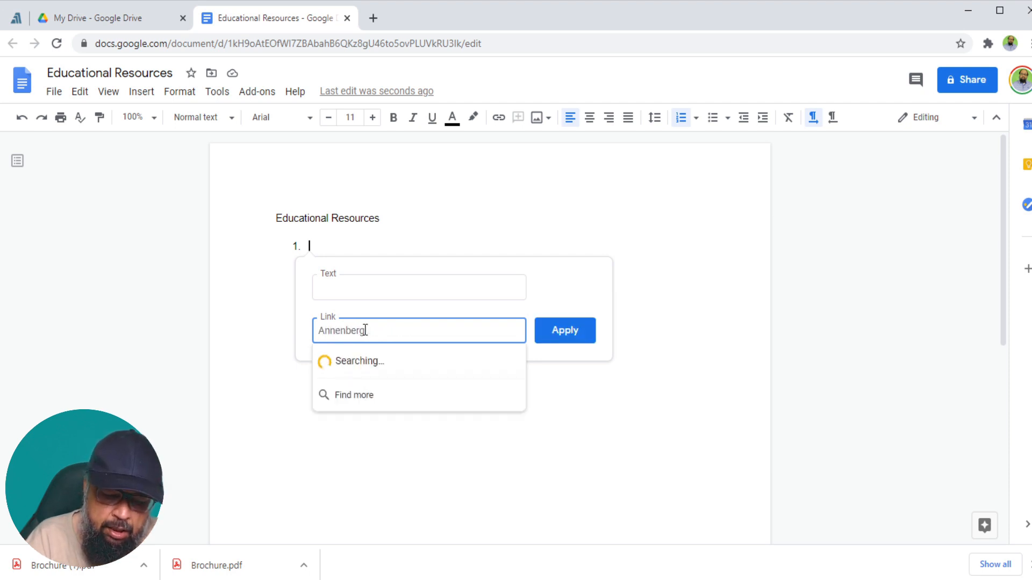
{"action": "type", "text": " Learner"}
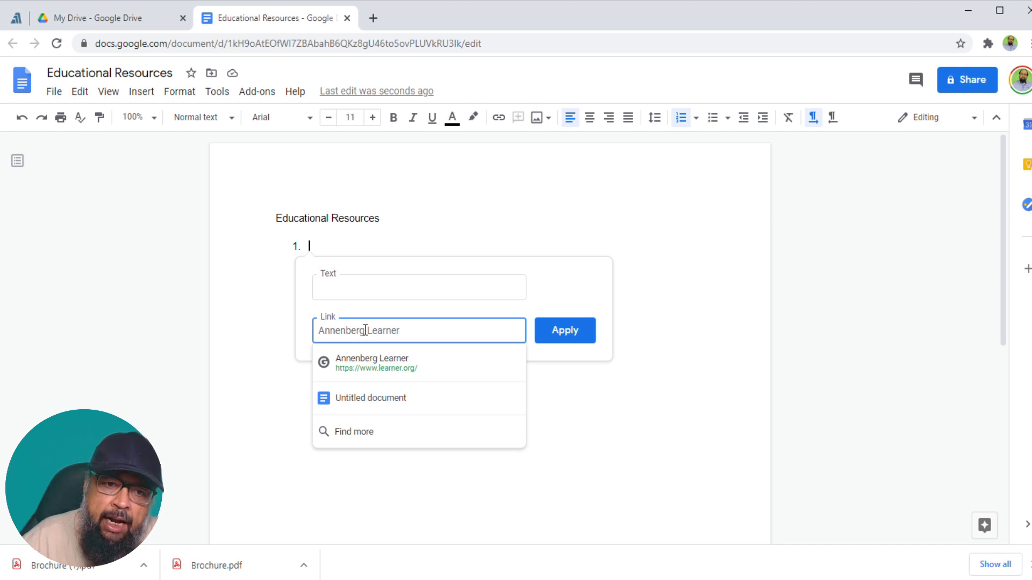
{"action": "left_click", "coordinate": [367, 359]}
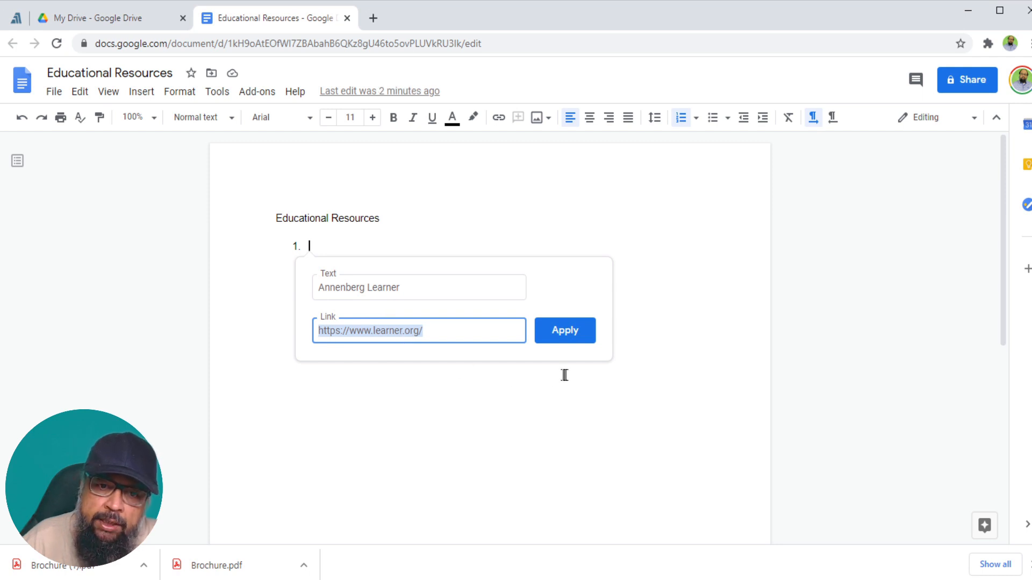
{"action": "left_click", "coordinate": [562, 337]}
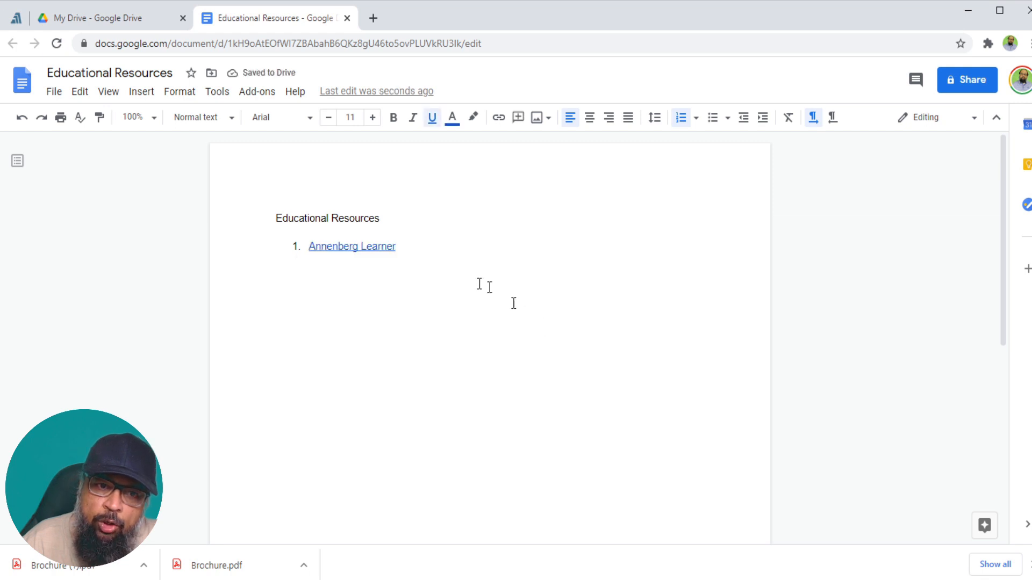
{"action": "left_click", "coordinate": [369, 247]}
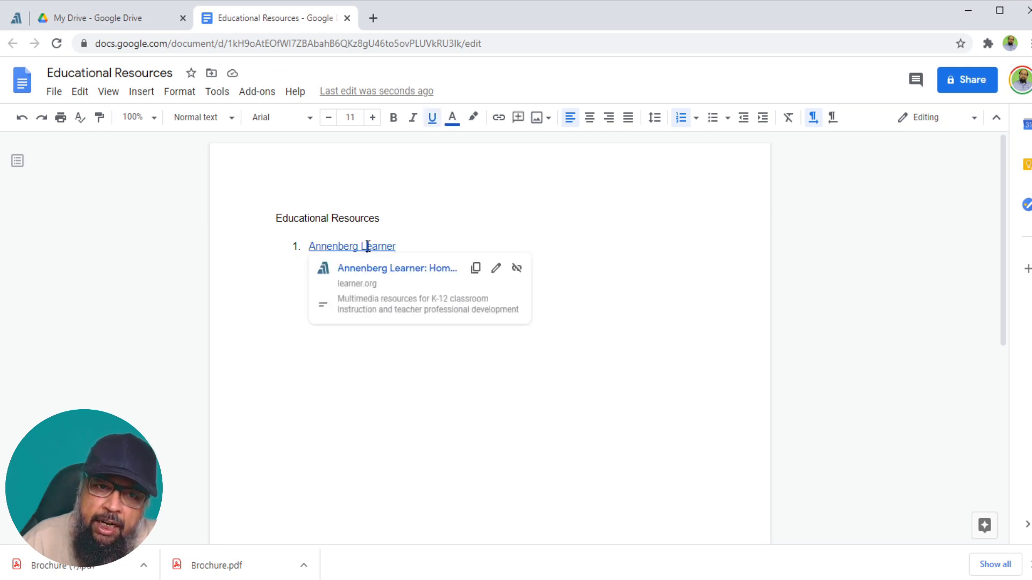
- Follow the Annenberg Learner link from the document to view its homepage, and close that page again
{"action": "left_click", "coordinate": [402, 267]}
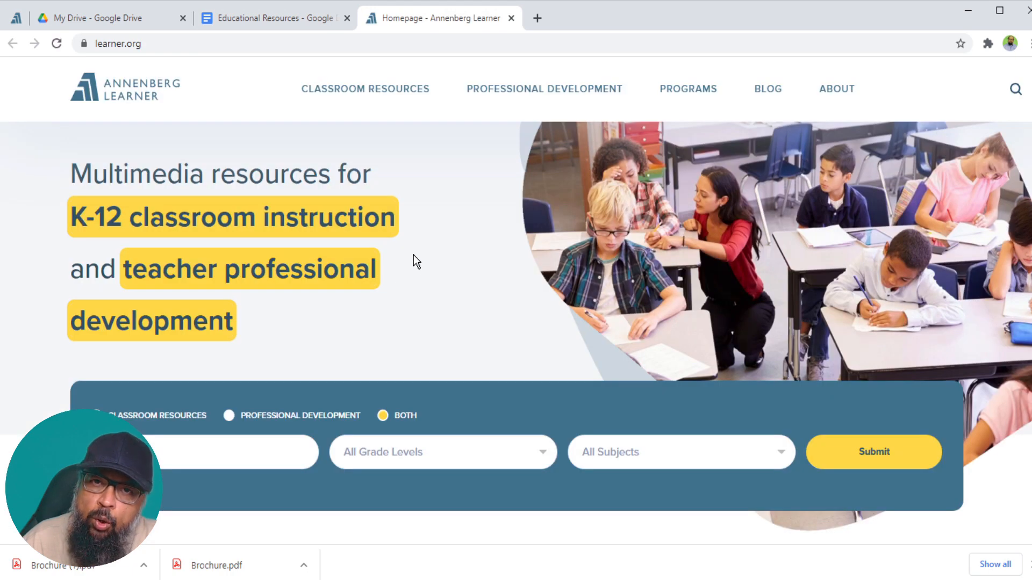
{"action": "left_click", "coordinate": [276, 19]}
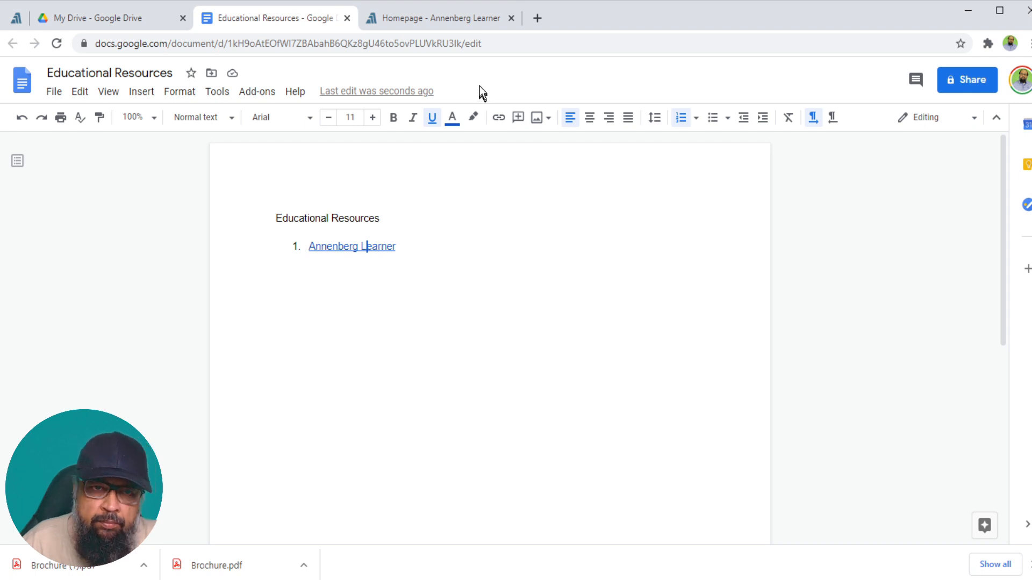
{"action": "left_click", "coordinate": [475, 25]}
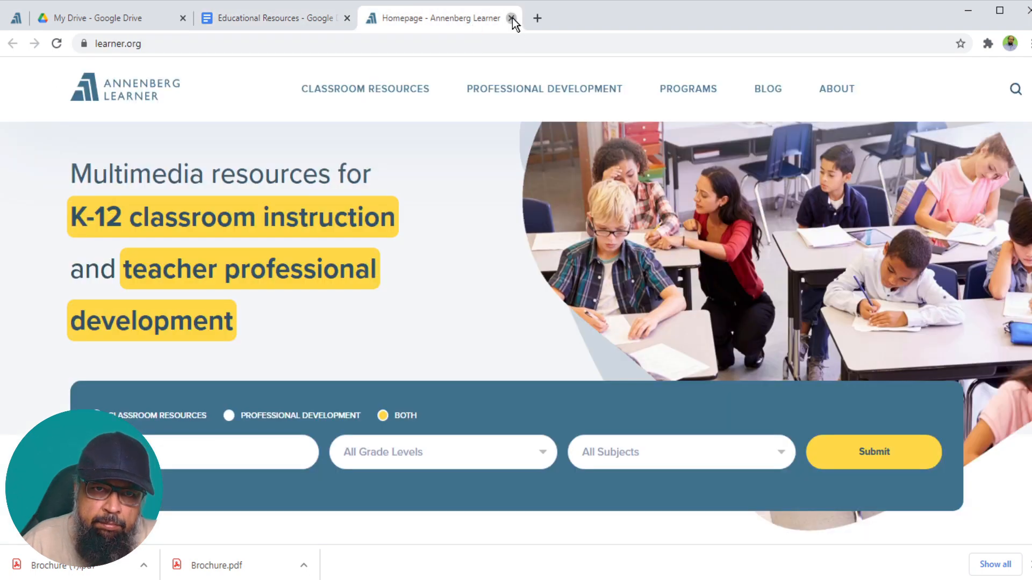
{"action": "left_click", "coordinate": [511, 18]}
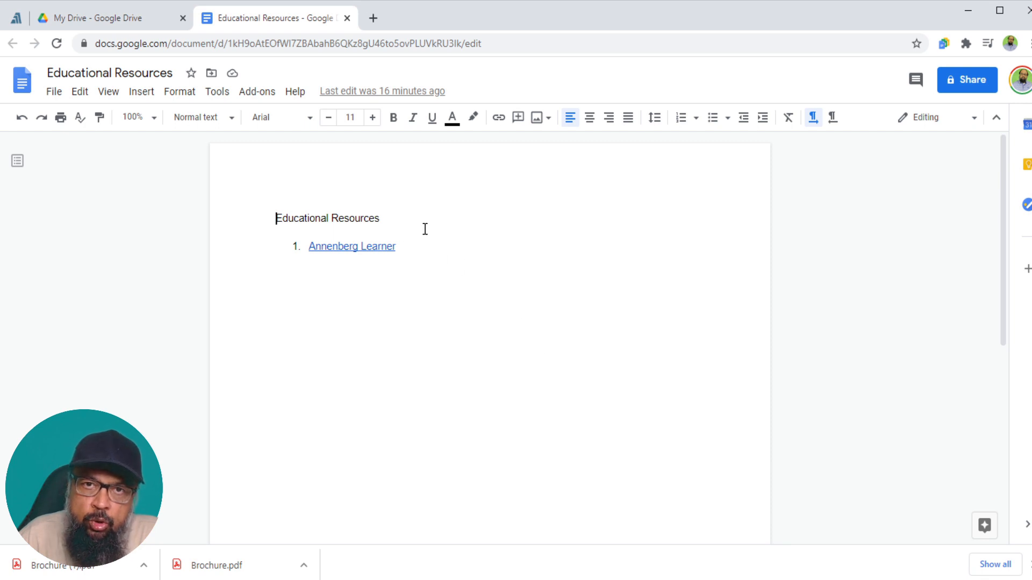
- Install the EasyBib Bibliography Creator add-on from the Google Workspace Marketplace, granting the permissions it requests, and return to the document
{"action": "left_click", "coordinate": [258, 97]}
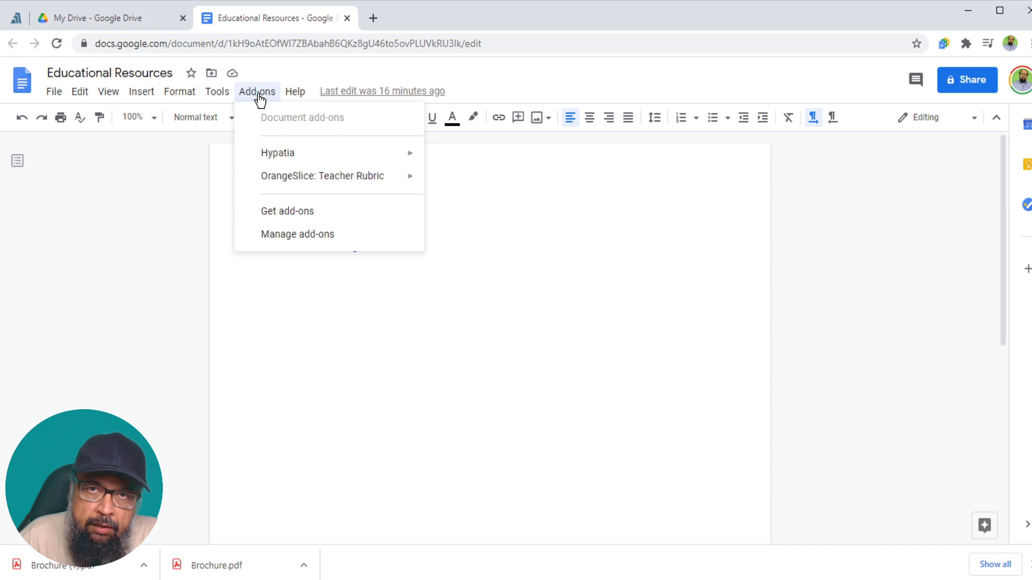
{"action": "left_click", "coordinate": [285, 215]}
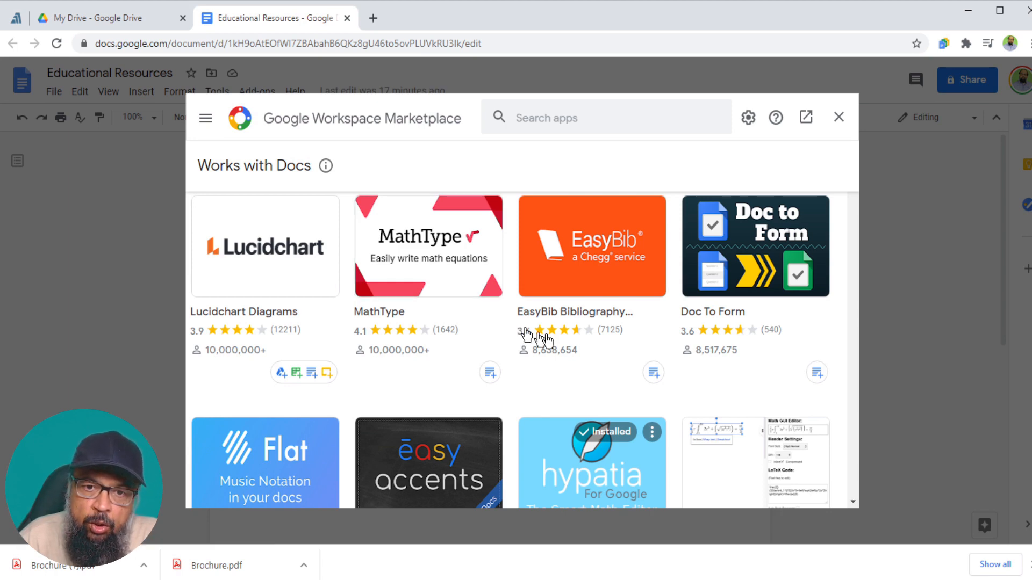
{"action": "left_click", "coordinate": [599, 247]}
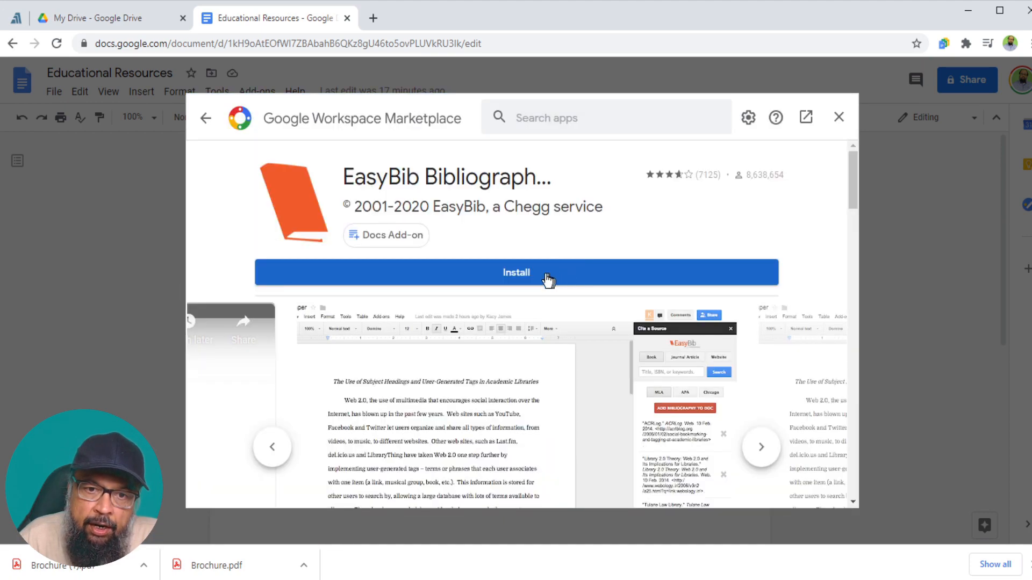
{"action": "left_click", "coordinate": [529, 279]}
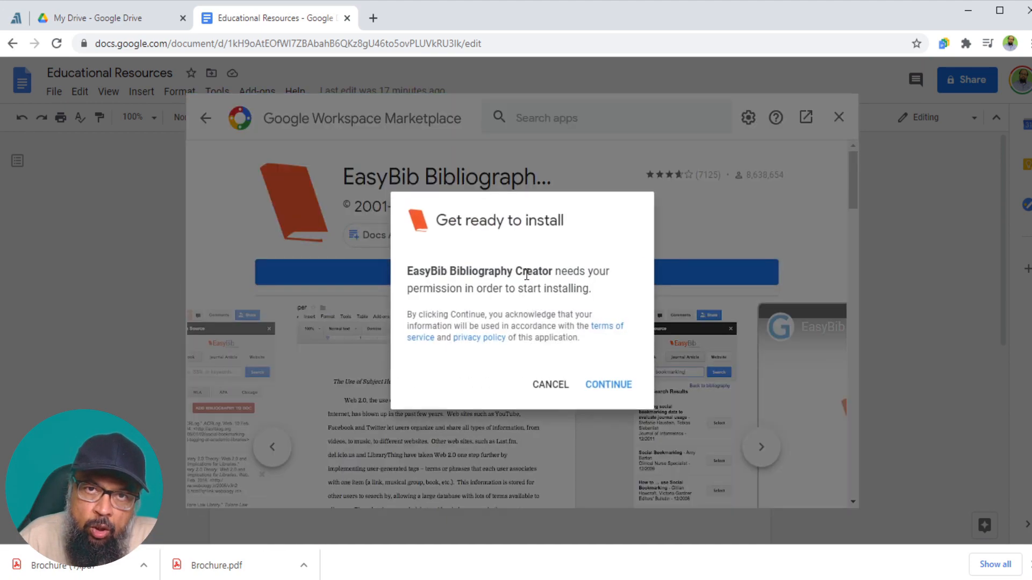
{"action": "left_click", "coordinate": [618, 386]}
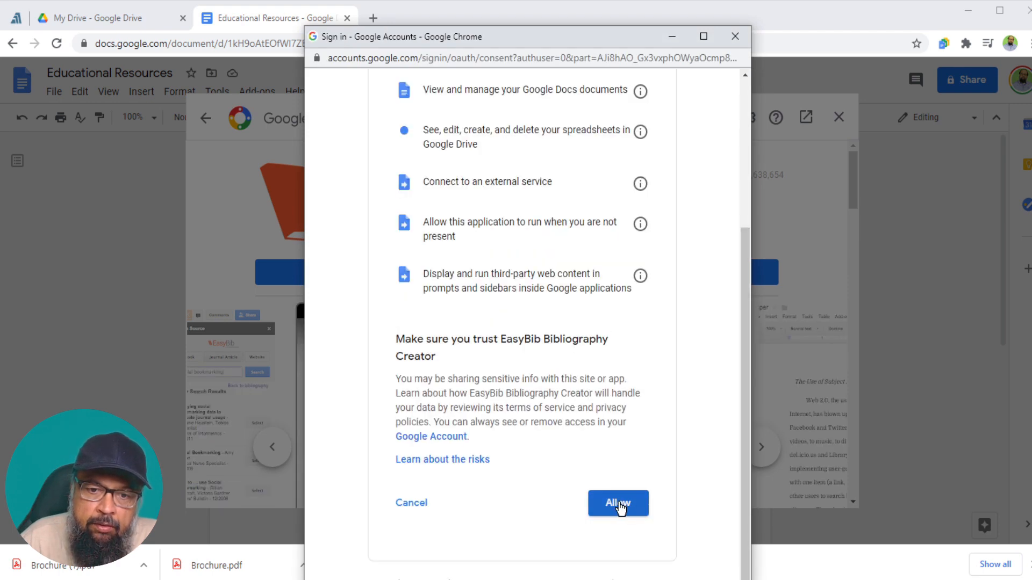
{"action": "left_click", "coordinate": [618, 504]}
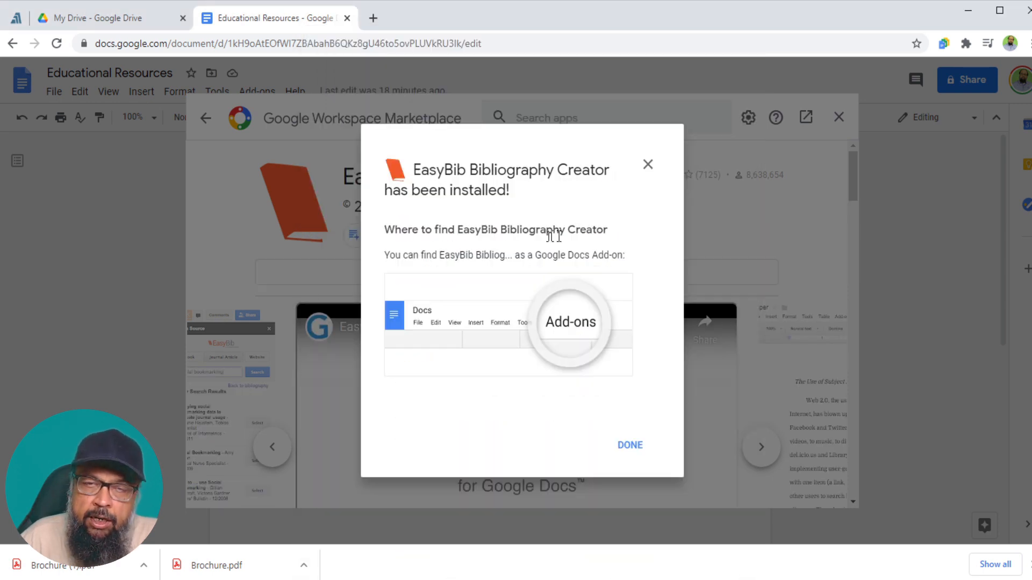
{"action": "left_click", "coordinate": [638, 447]}
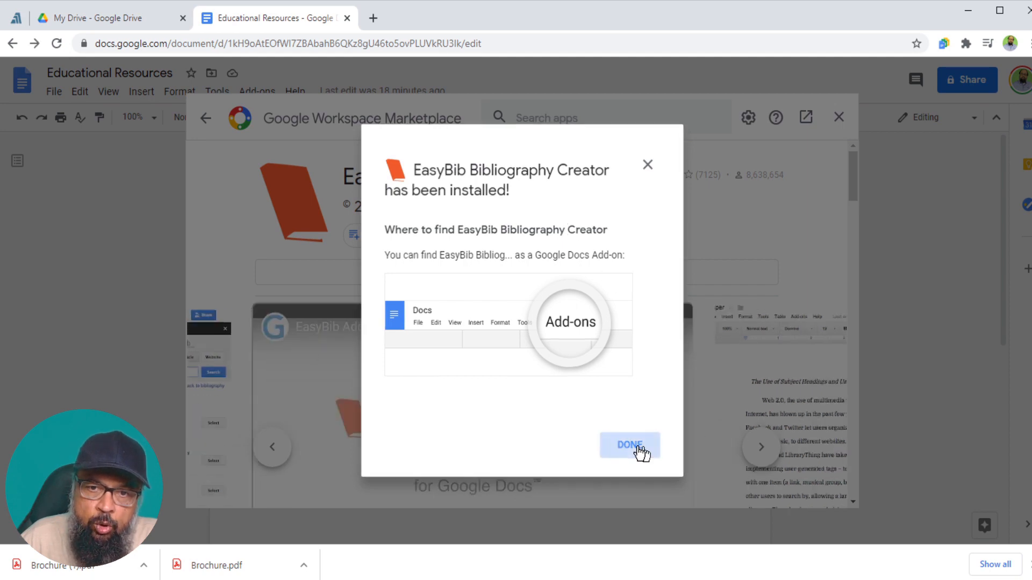
{"action": "left_click", "coordinate": [840, 119]}
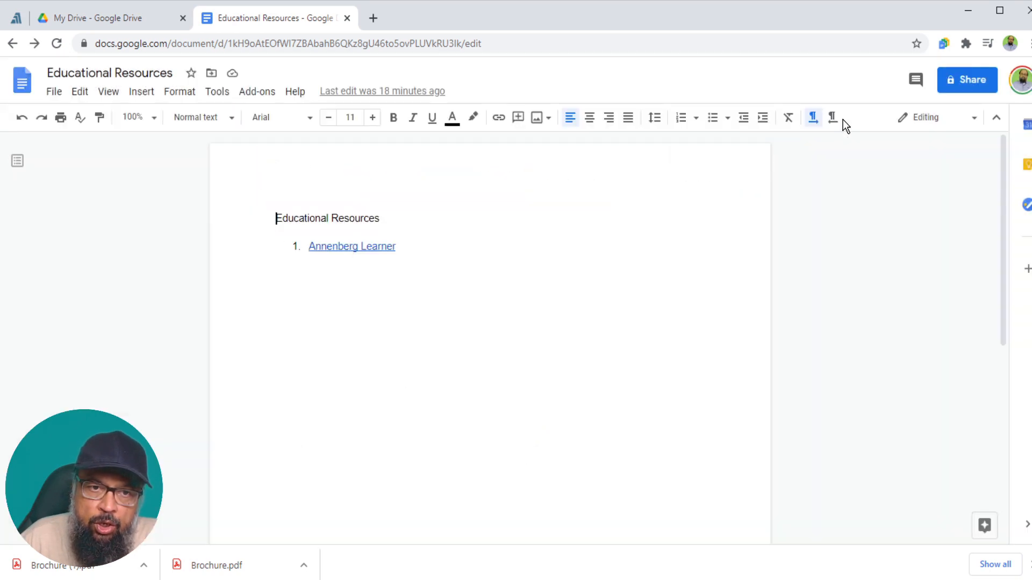
- In EasyBib's bibliography manager, search books for "World War II" and select the 2014 Dorling Kindersley title as a source
{"action": "left_click", "coordinate": [261, 94]}
{"action": "mouse_move", "coordinate": [352, 164]}
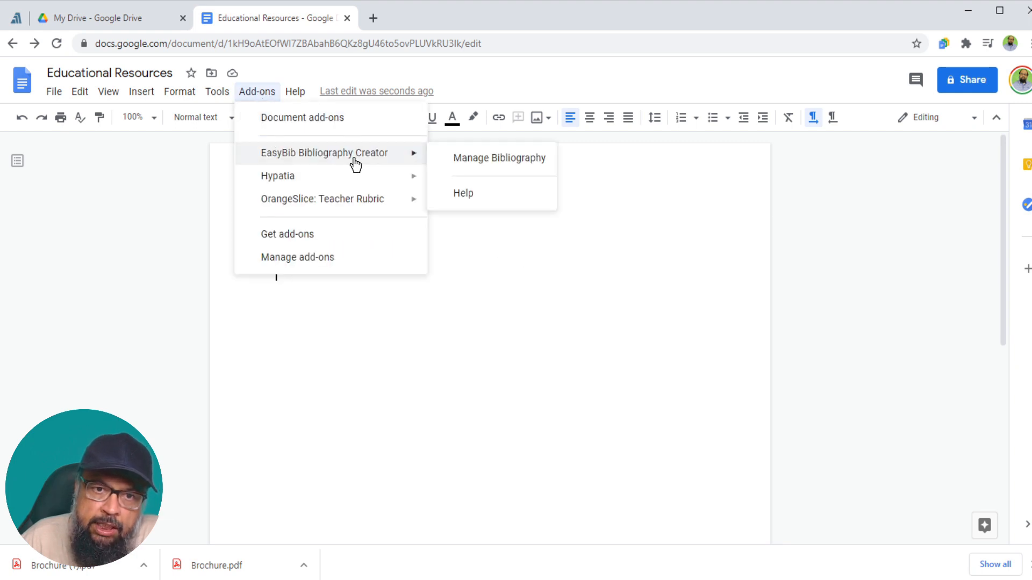
{"action": "left_click", "coordinate": [475, 167]}
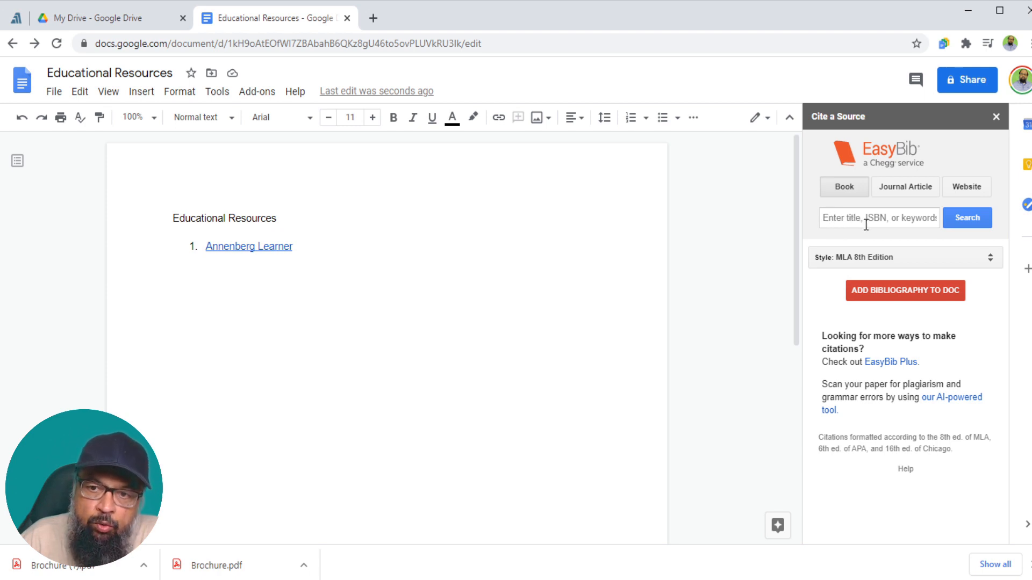
{"action": "left_click", "coordinate": [851, 222]}
{"action": "type", "text": "W"}
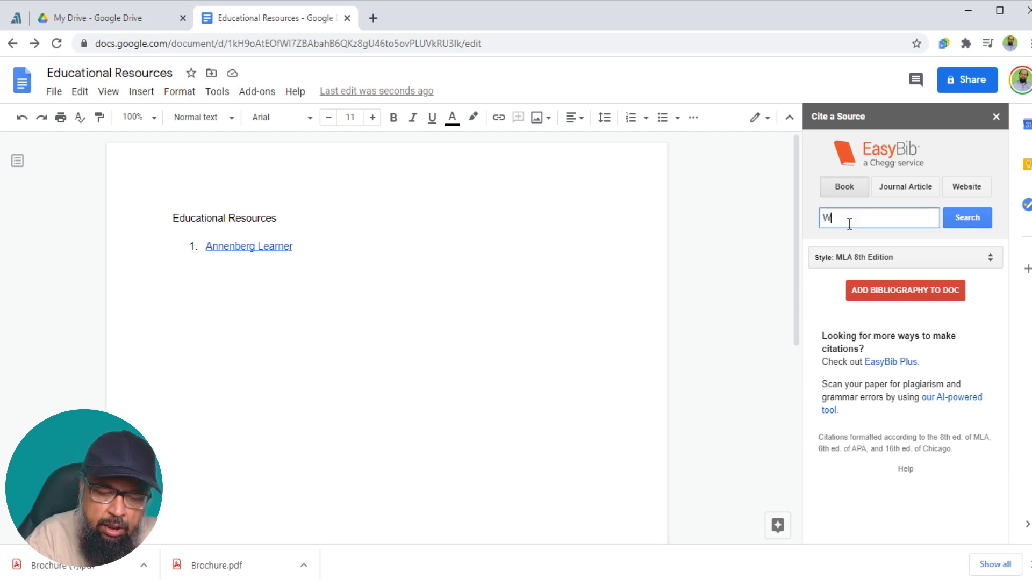
{"action": "type", "text": "orld War"}
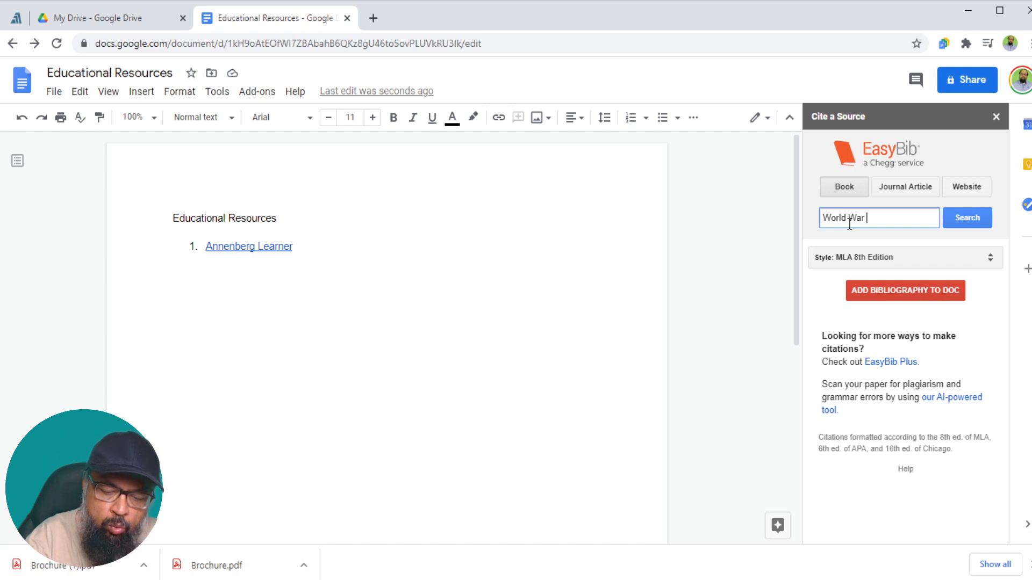
{"action": "type", "text": " II"}
{"action": "left_click", "coordinate": [962, 217]}
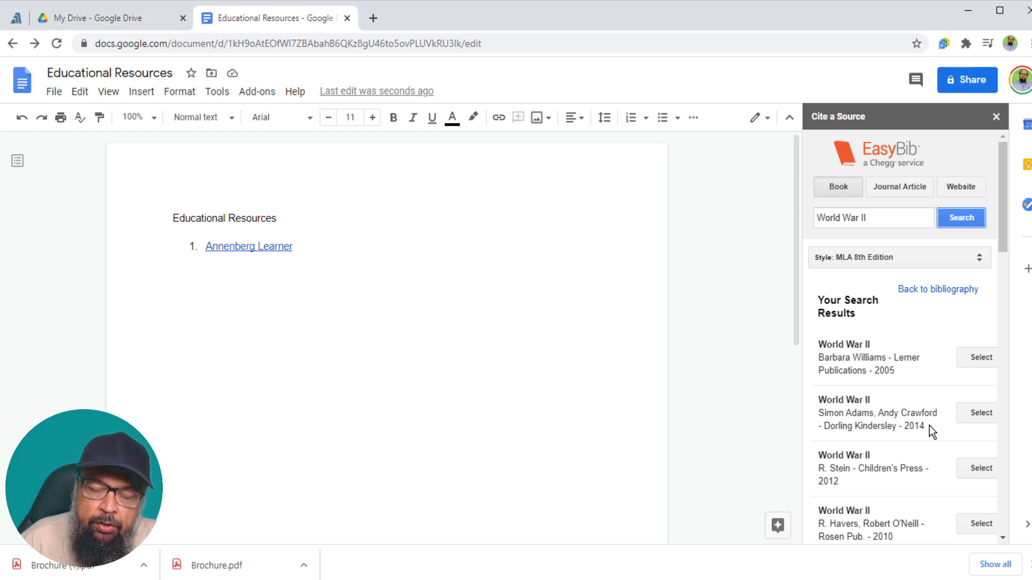
{"action": "left_click", "coordinate": [981, 414]}
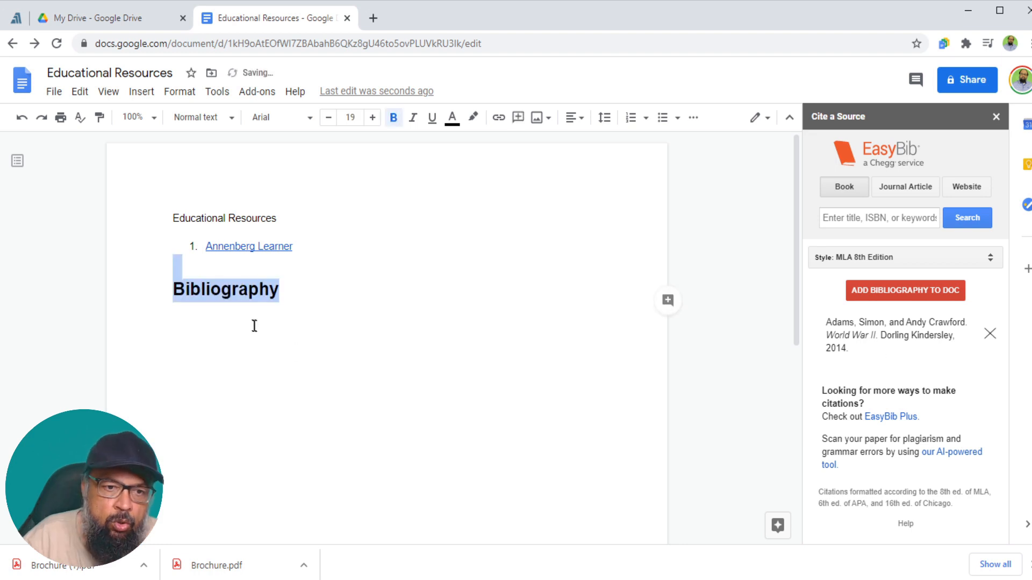
- Start a non-bold line at font size 11 below the Bibliography heading and add the EasyBib bibliography there in MLA 8th Edition style
{"action": "left_click", "coordinate": [251, 289]}
{"action": "left_click", "coordinate": [292, 296]}
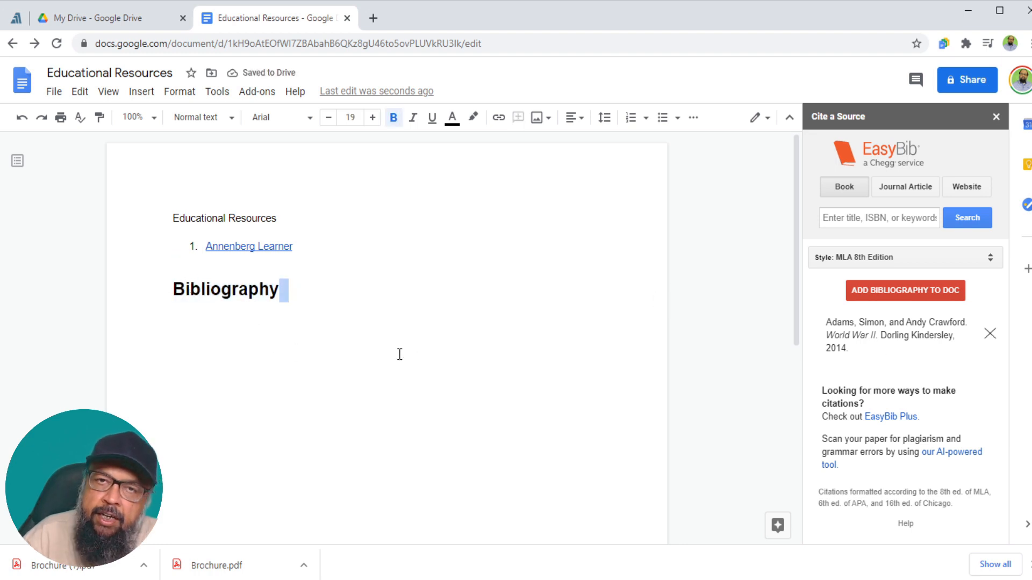
{"action": "key", "text": "Return"}
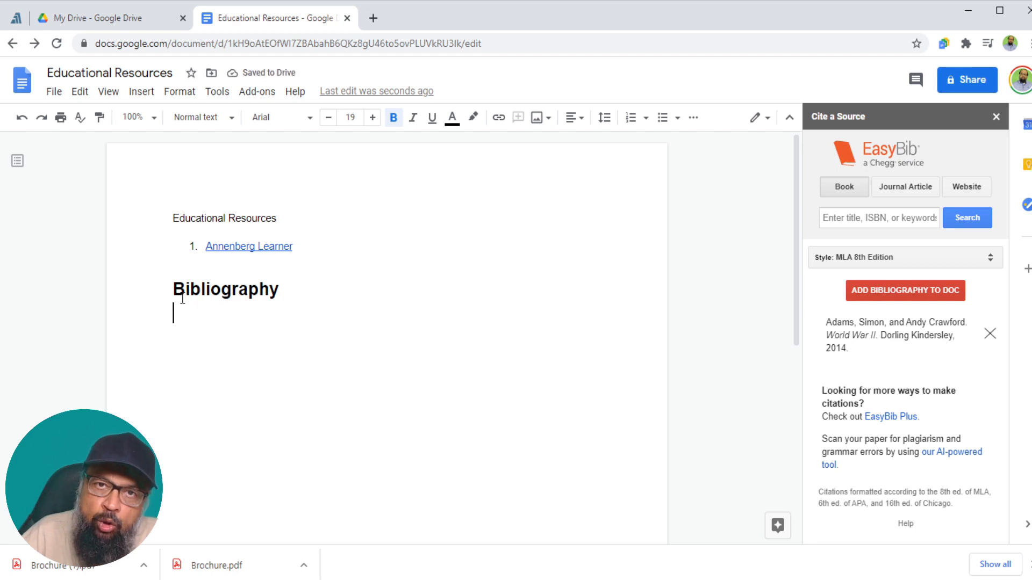
{"action": "left_click", "coordinate": [350, 117]}
{"action": "left_click", "coordinate": [353, 211]}
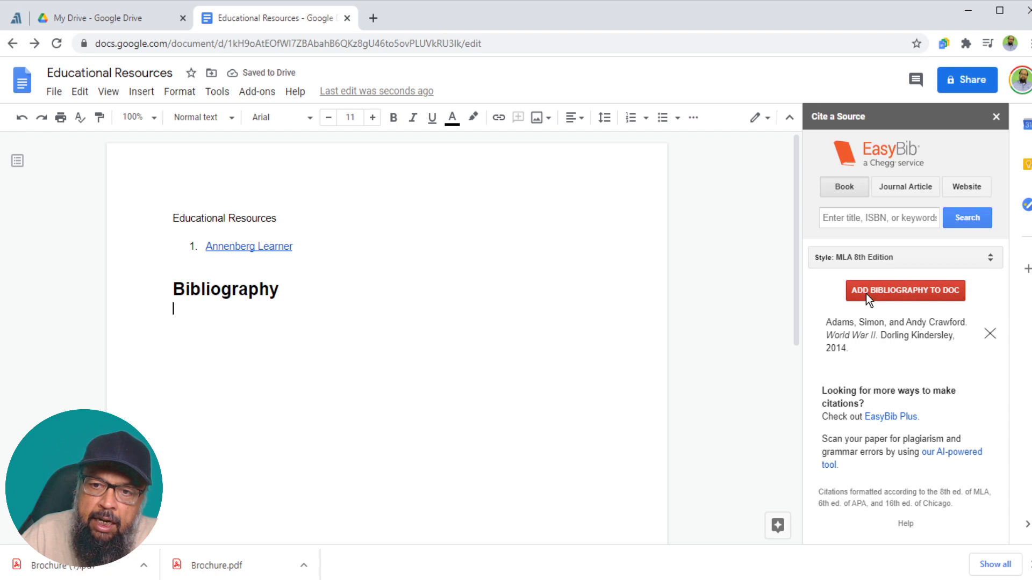
{"action": "left_click", "coordinate": [911, 292]}
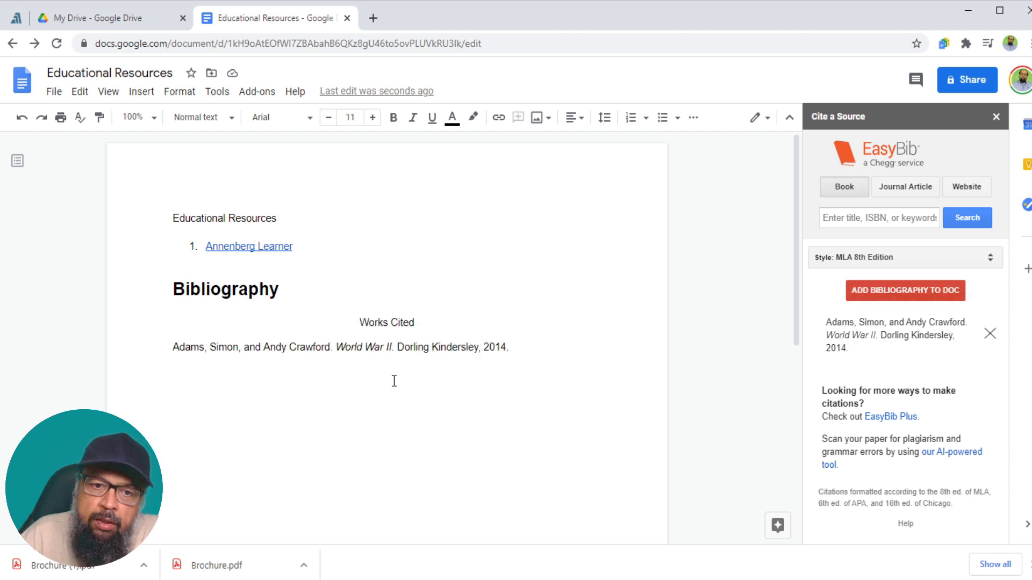
- Turn the World War II citation into a numbered list with an empty second item, and delete the "Works Cited" line above it
{"action": "left_click", "coordinate": [170, 349]}
{"action": "key", "text": "ctrl+shift+7"}
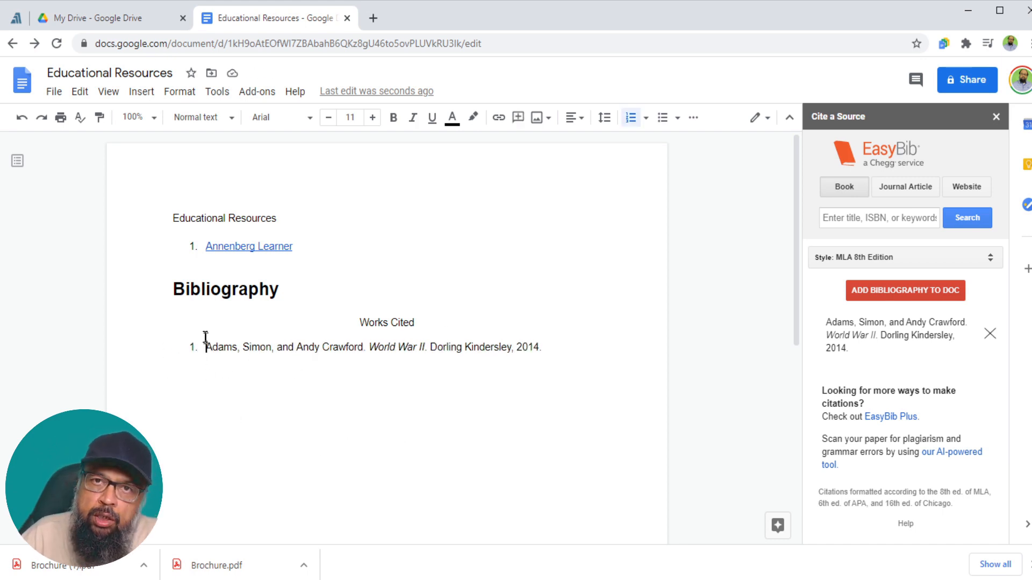
{"action": "left_click_drag", "start_coordinate": [359, 322], "coordinate": [427, 325]}
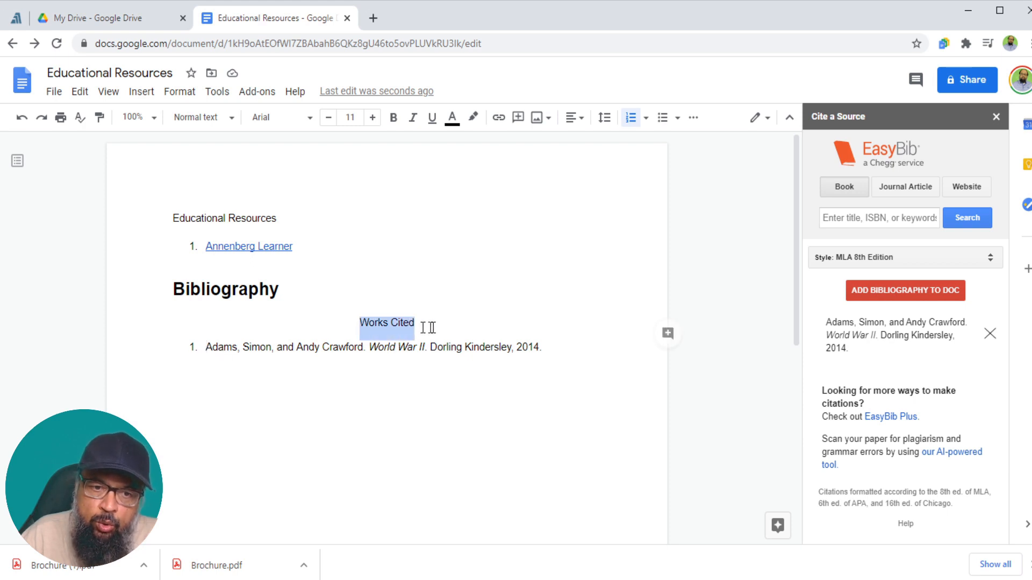
{"action": "key", "text": "Delete"}
{"action": "key", "text": "Delete"}
{"action": "left_click", "coordinate": [559, 322]}
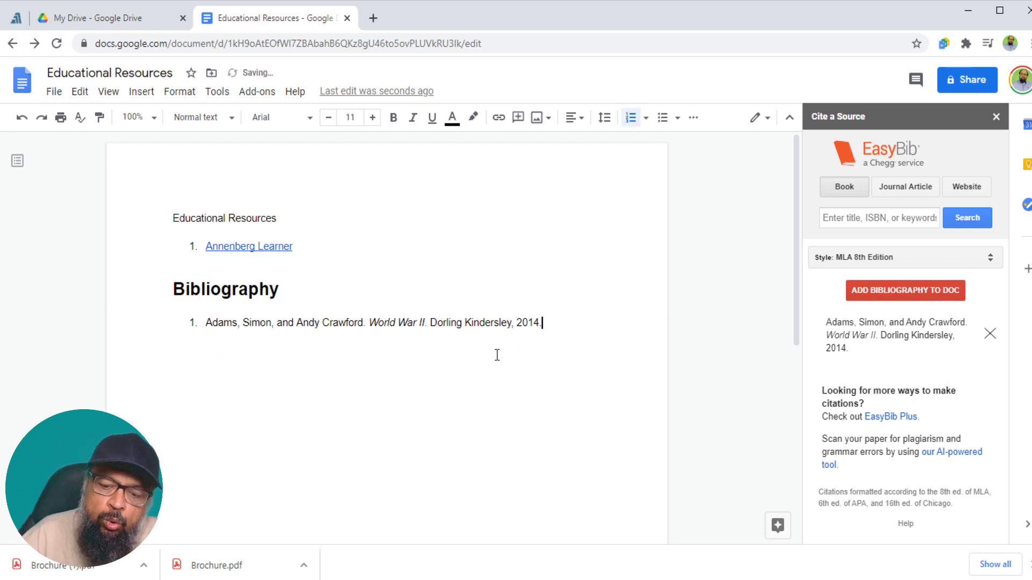
{"action": "key", "text": "Return"}
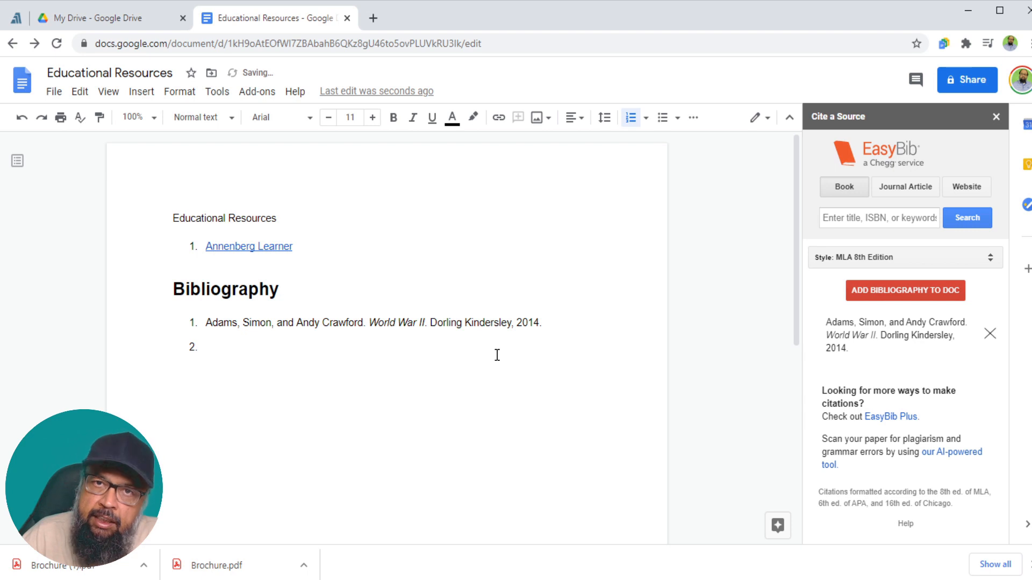